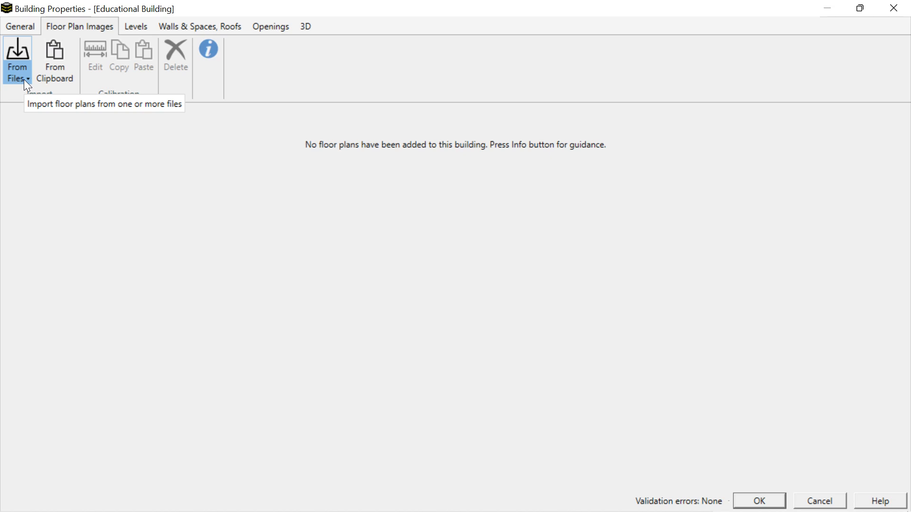
# Import the PDFs First Floor Plan, Ground Floor Plan, Roof Floor and Second Floor Plan from the desktop's Education Building folder.
pyautogui.click(24, 79)
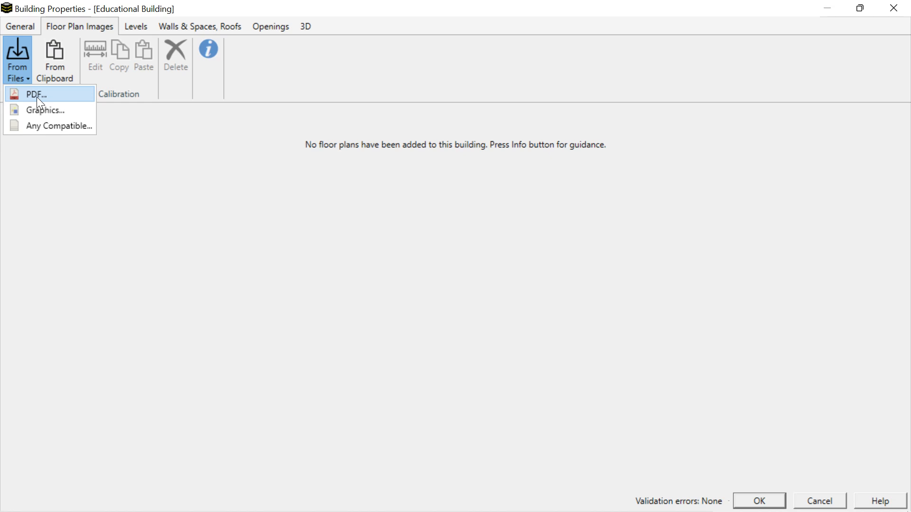
pyautogui.click(36, 96)
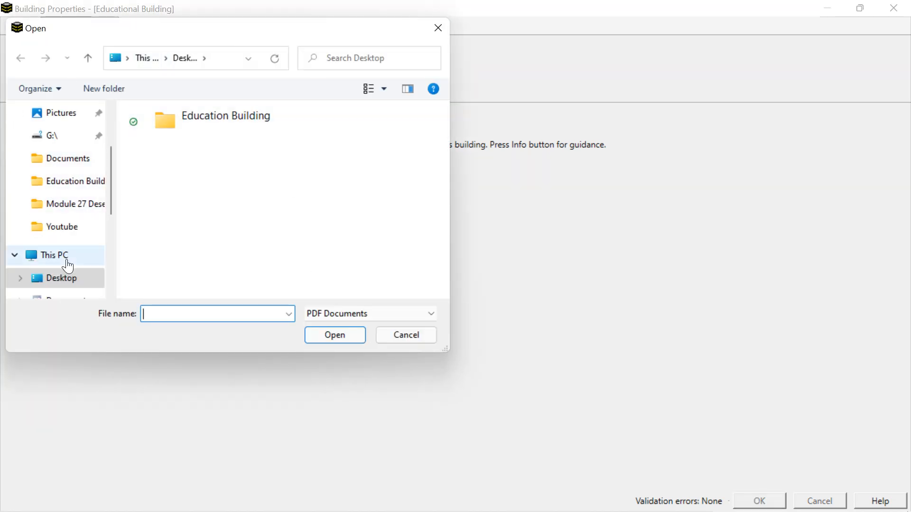
pyautogui.click(68, 284)
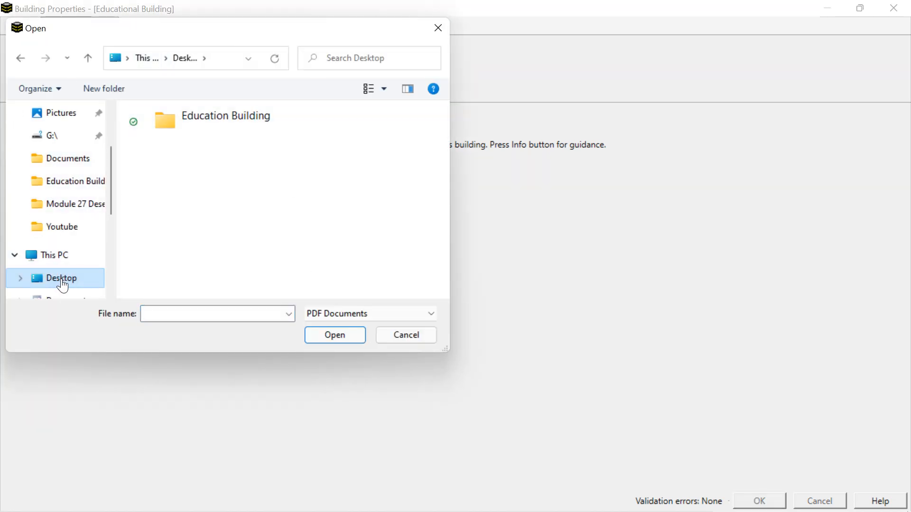
pyautogui.doubleClick(209, 126)
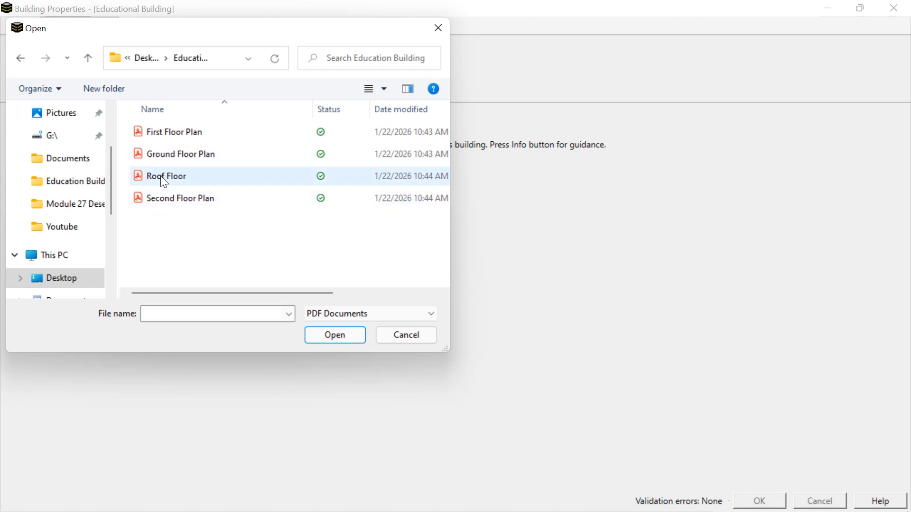
pyautogui.click(193, 131)
pyautogui.keyDown('ctrl'); pyautogui.click(190, 156); pyautogui.keyUp('ctrl')
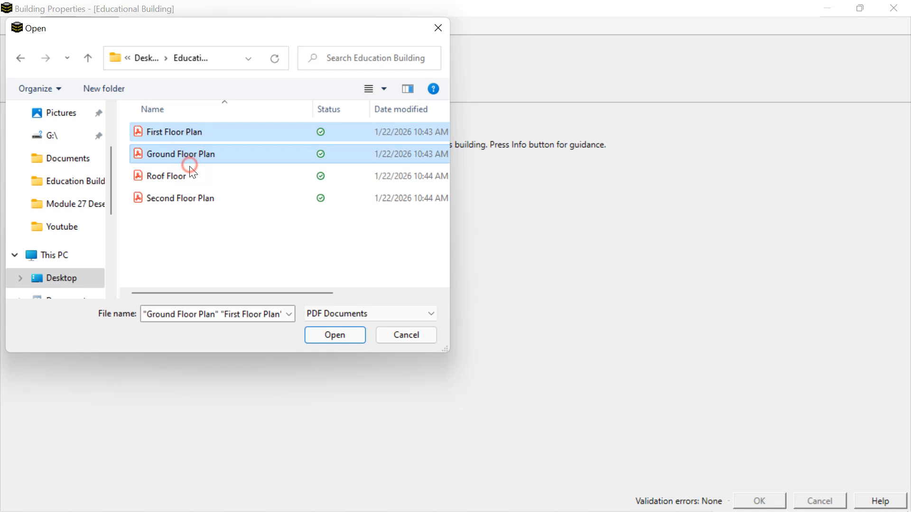
pyautogui.keyDown('ctrl'); pyautogui.click(184, 195); pyautogui.keyUp('ctrl')
pyautogui.keyDown('ctrl'); pyautogui.click(182, 174); pyautogui.keyUp('ctrl')
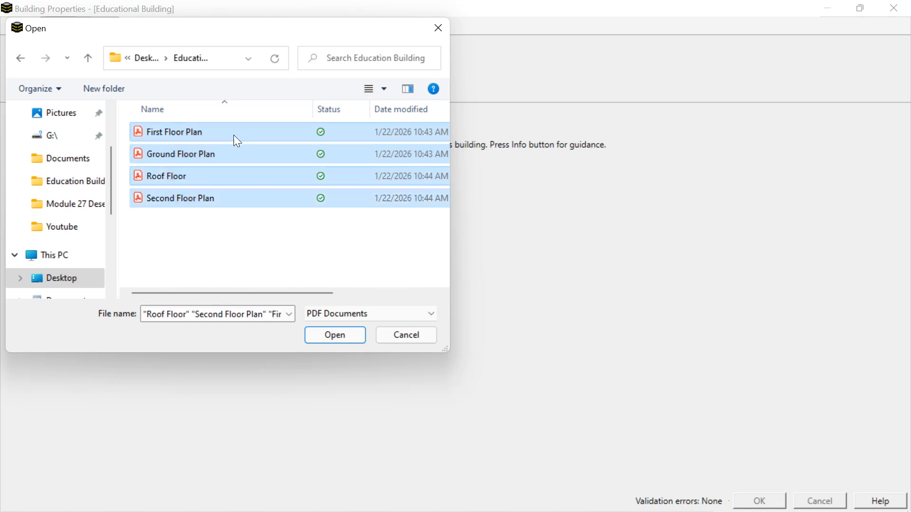
pyautogui.click(334, 335)
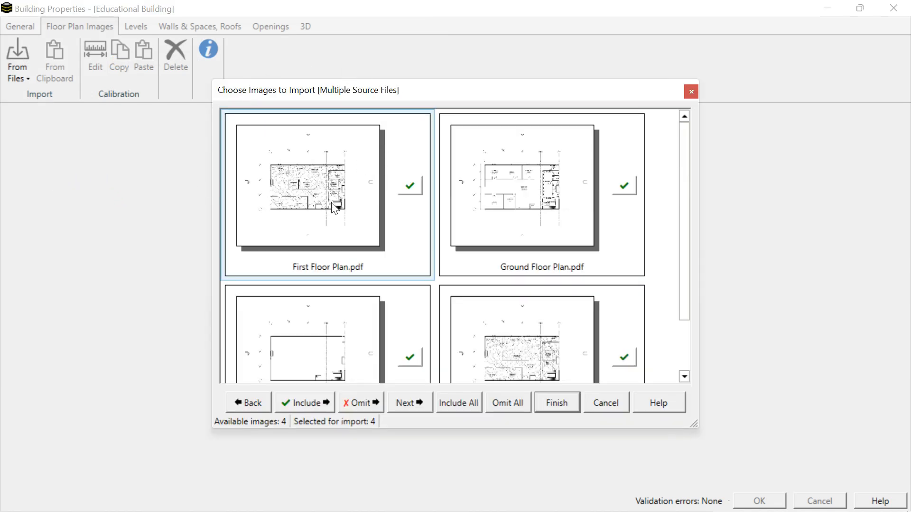
pyautogui.click(556, 404)
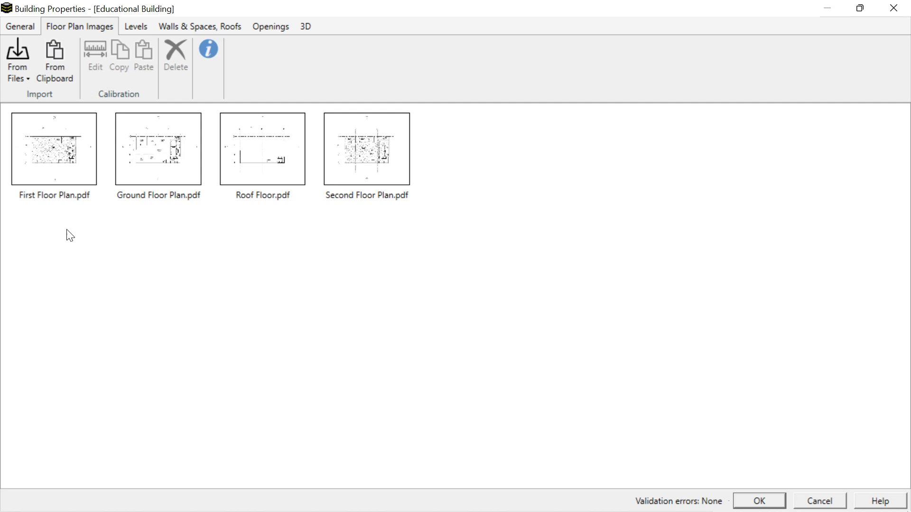
# Open the Ground Floor Plan.pdf image for calibration.
pyautogui.moveTo(126, 168)
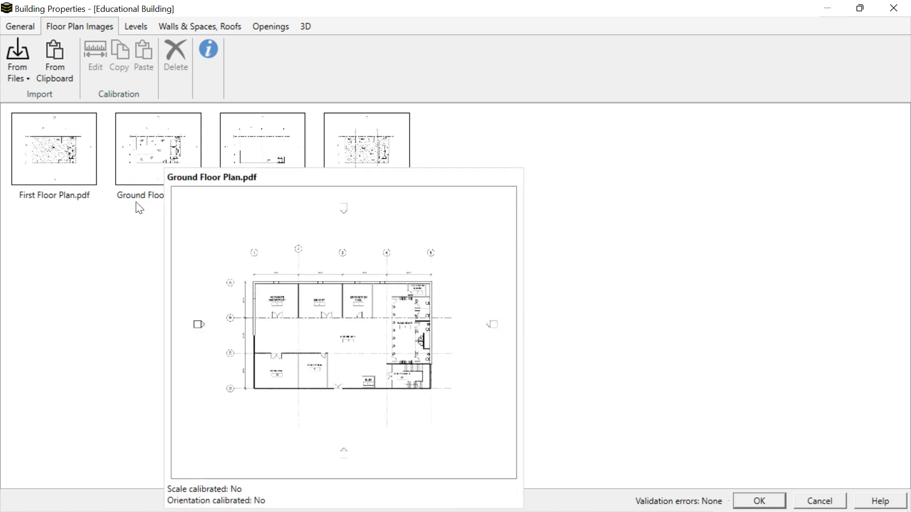
pyautogui.moveTo(301, 147)
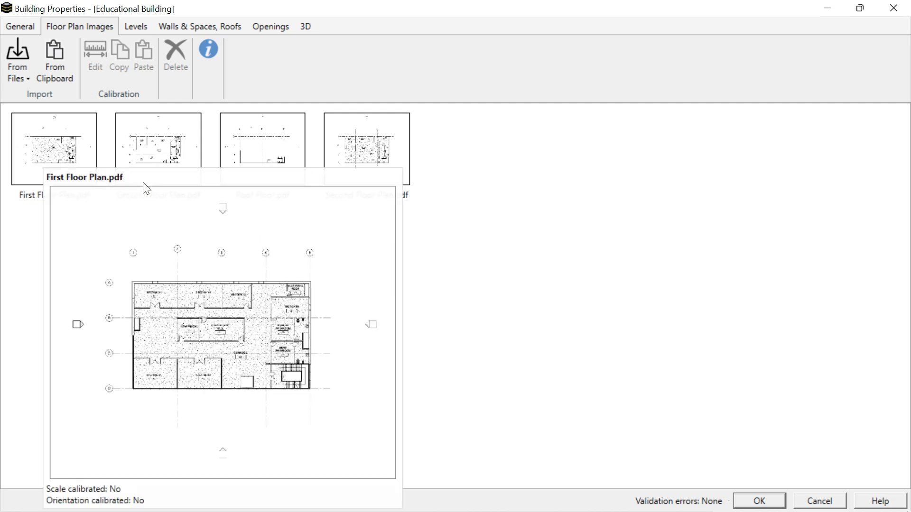
pyautogui.click(165, 165)
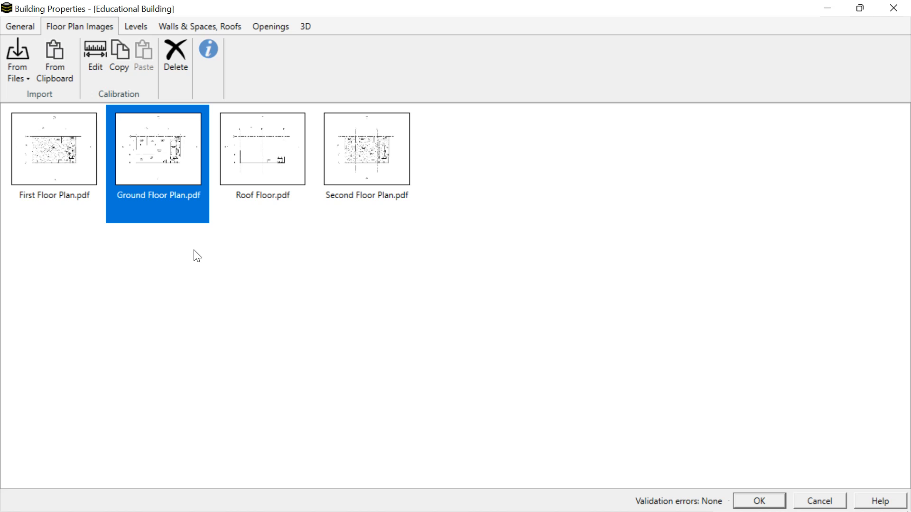
pyautogui.moveTo(166, 171)
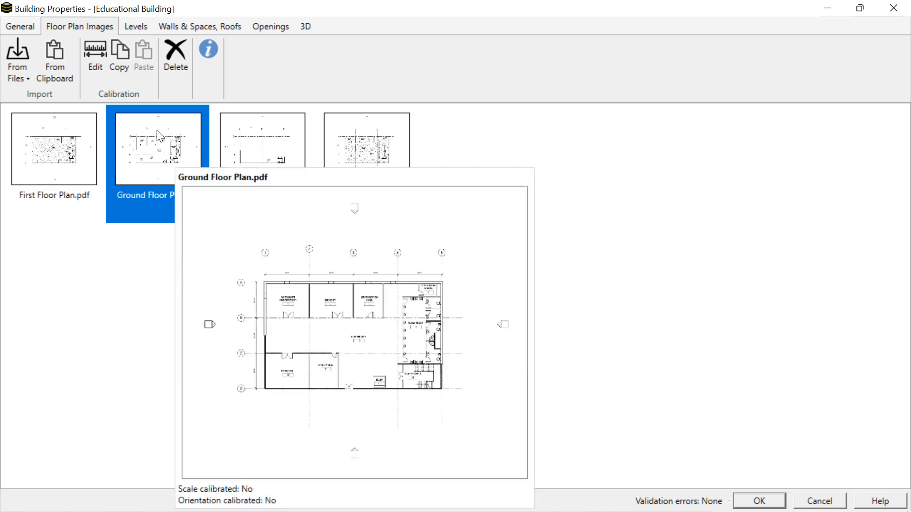
pyautogui.click(96, 199)
pyautogui.click(163, 189)
pyautogui.click(163, 161)
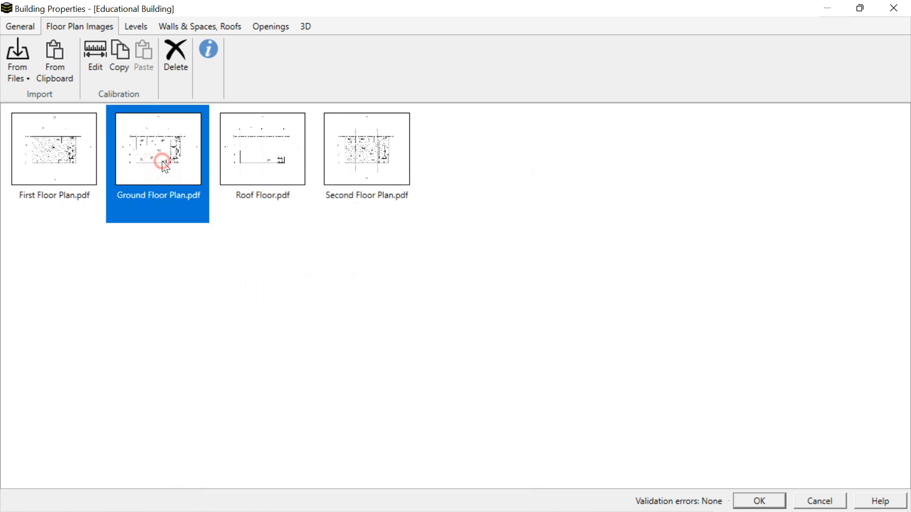
pyautogui.click(96, 65)
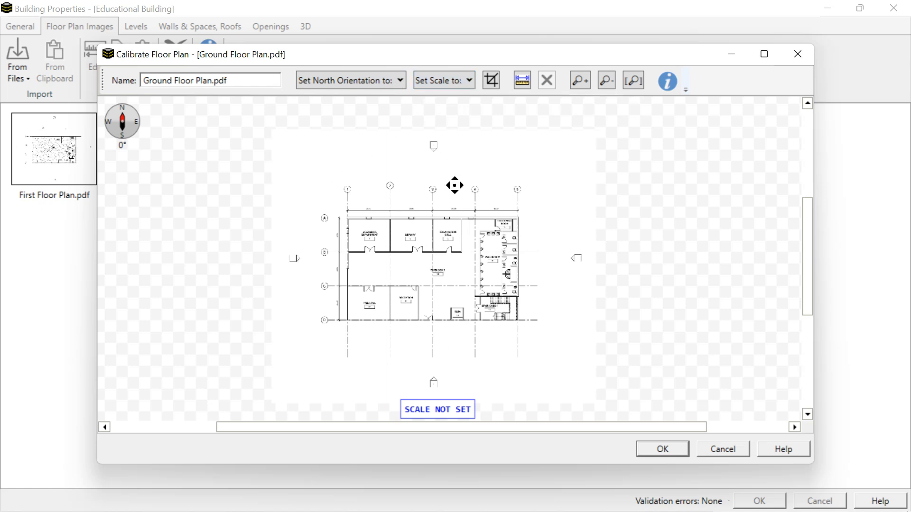
# Try the Right, Down and Left north orientations on the ground floor plan.
pyautogui.click(389, 81)
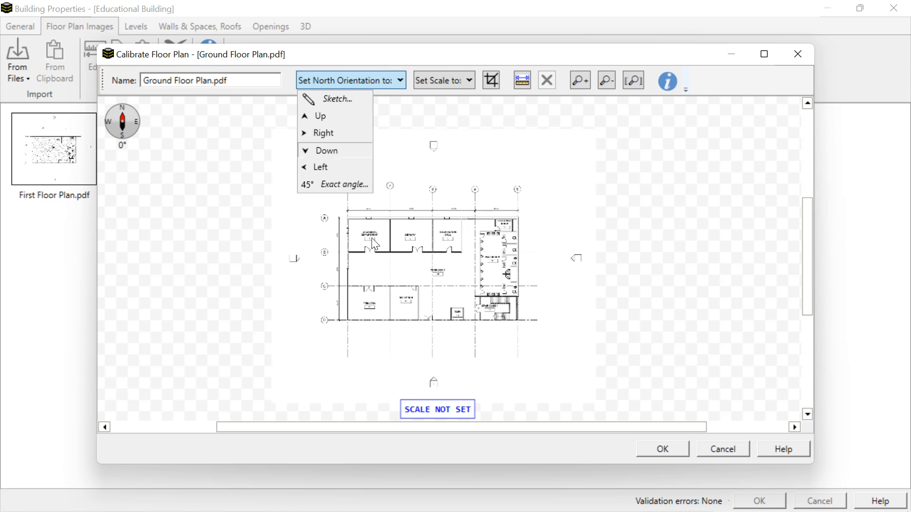
pyautogui.click(325, 134)
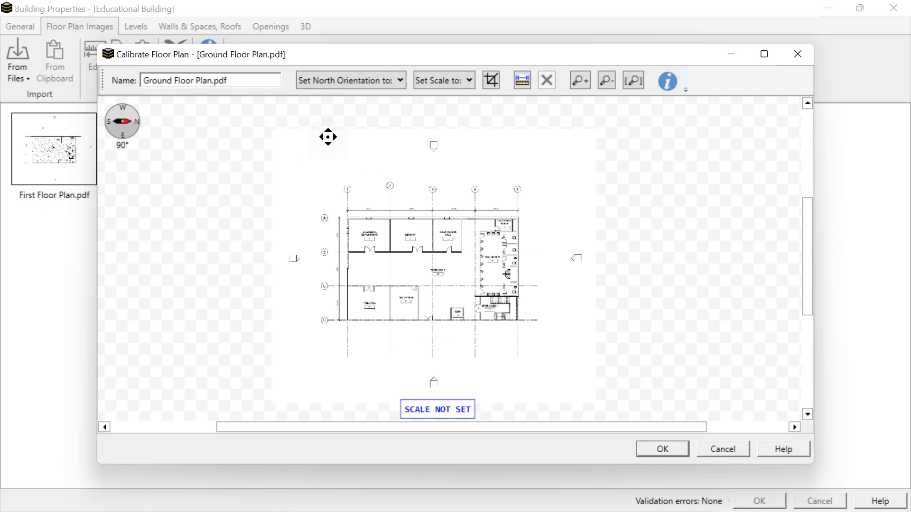
pyautogui.click(388, 81)
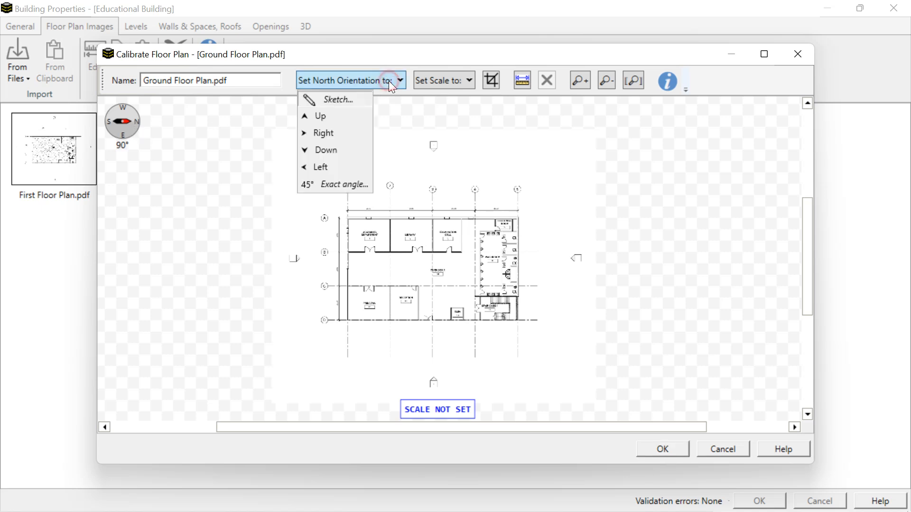
pyautogui.click(331, 151)
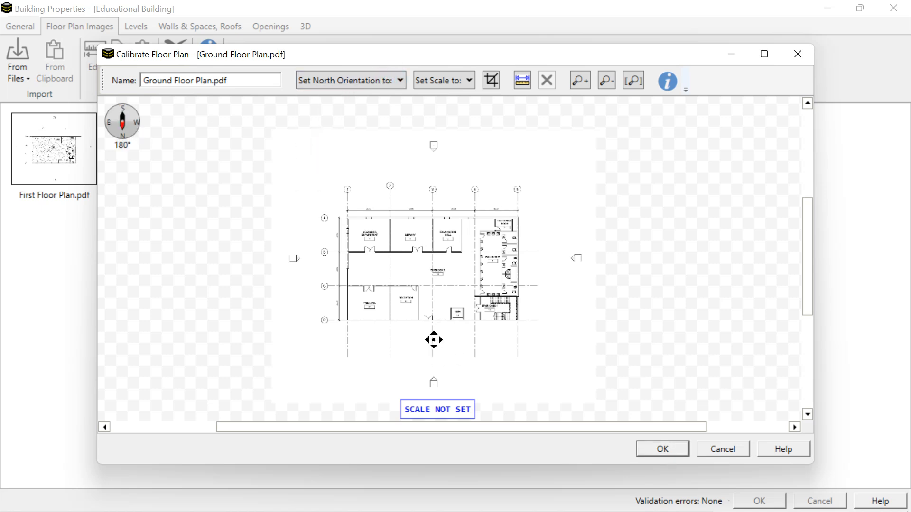
pyautogui.click(383, 77)
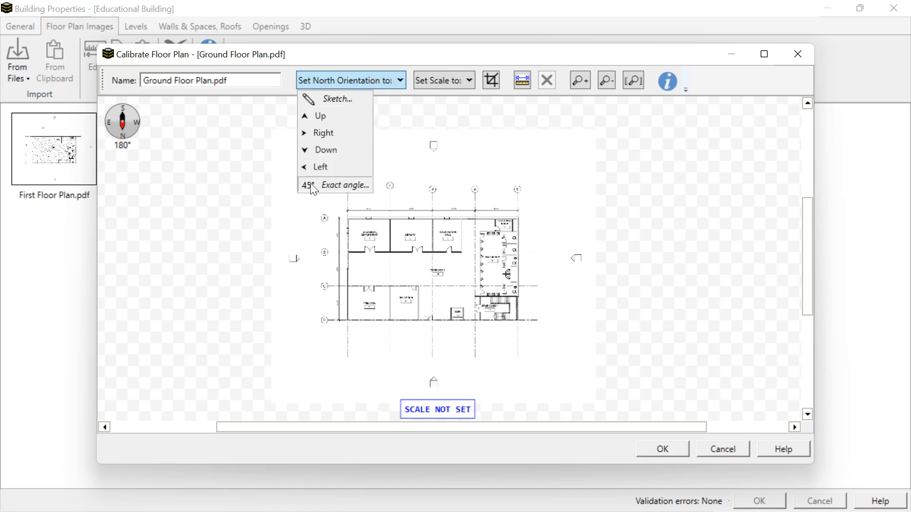
pyautogui.click(326, 169)
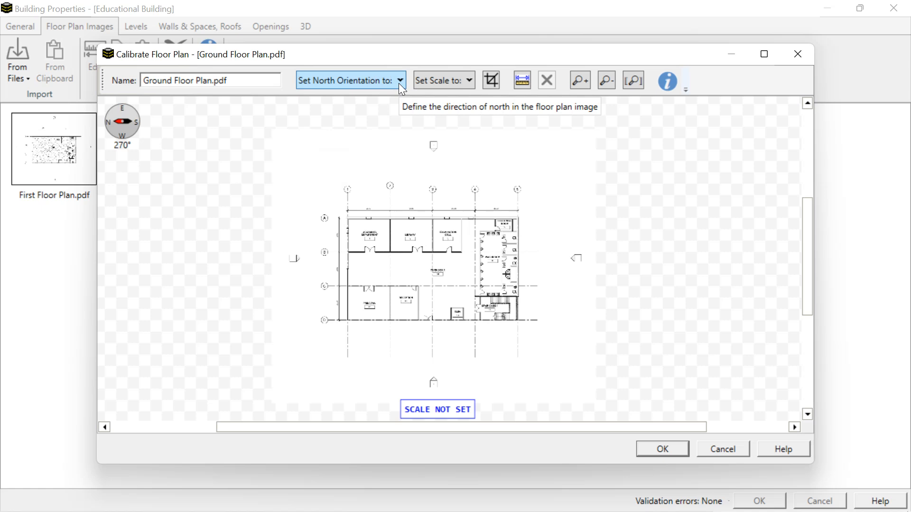
# Set the ground floor plan's north orientation to Up.
pyautogui.click(400, 83)
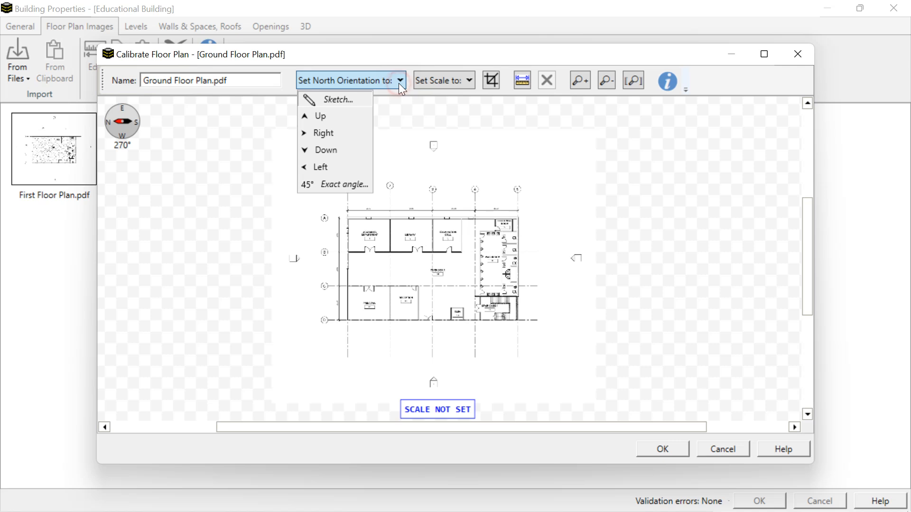
pyautogui.click(321, 122)
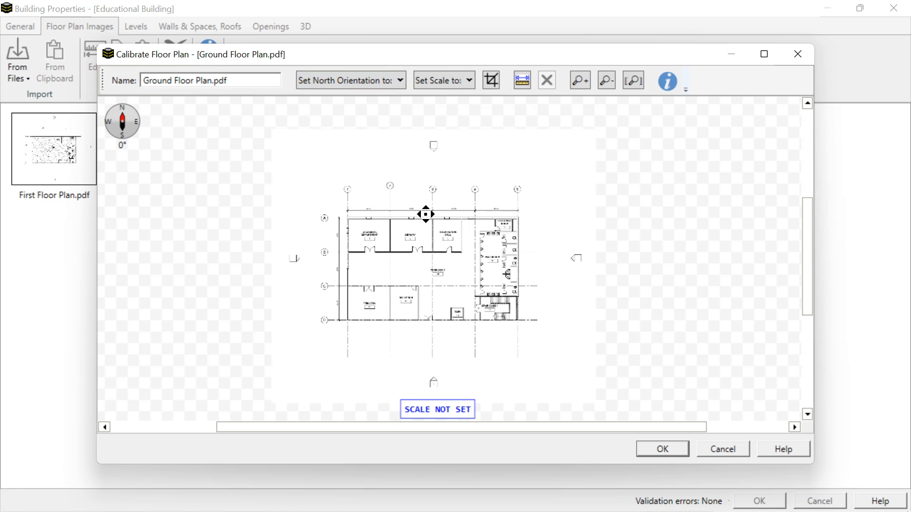
pyautogui.click(467, 81)
pyautogui.click(468, 82)
pyautogui.click(468, 81)
pyautogui.click(304, 181)
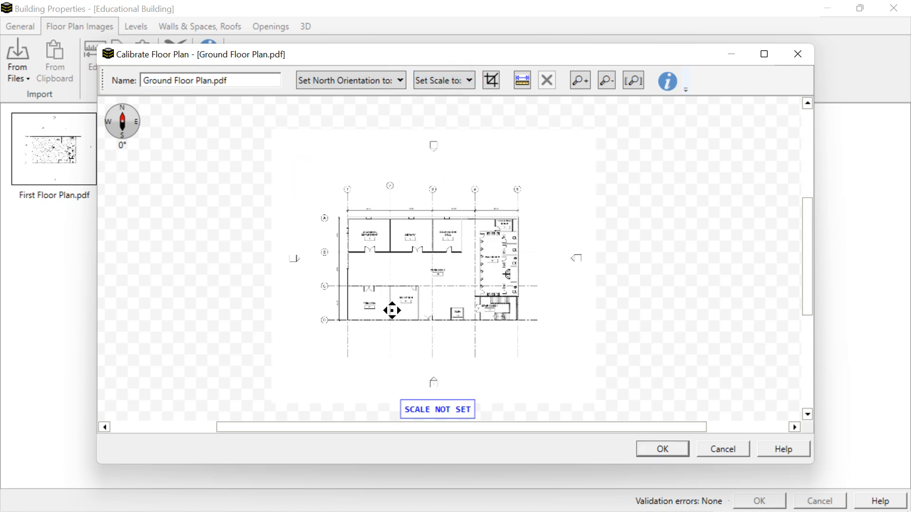
# Measure the inside width of the Accounts Department on the ground floor plan, from its west wall to the Library partition.
pyautogui.moveTo(388, 305); pyautogui.dragTo(429, 115)
pyautogui.scroll(1, 462, 177)
pyautogui.moveTo(461, 177); pyautogui.dragTo(445, 334)
pyautogui.scroll(2, 391, 142)
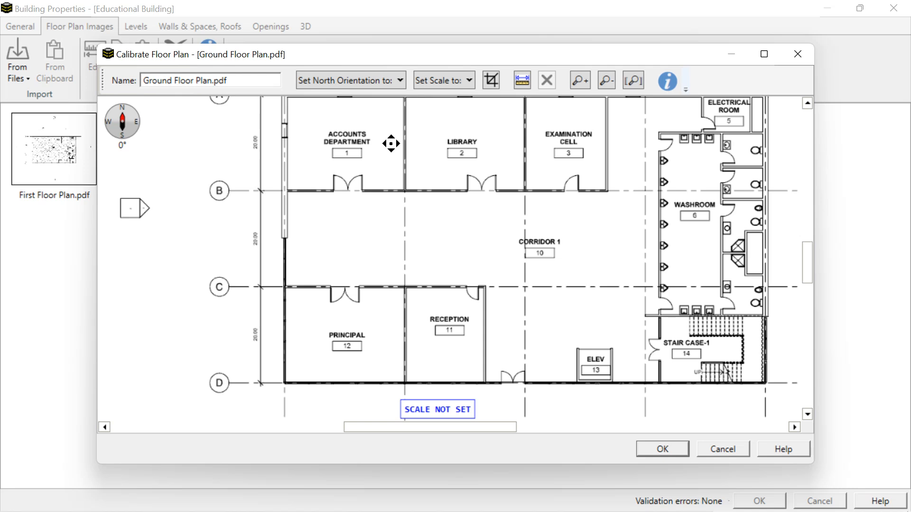
pyautogui.scroll(1, 350, 161)
pyautogui.moveTo(348, 171); pyautogui.dragTo(361, 277)
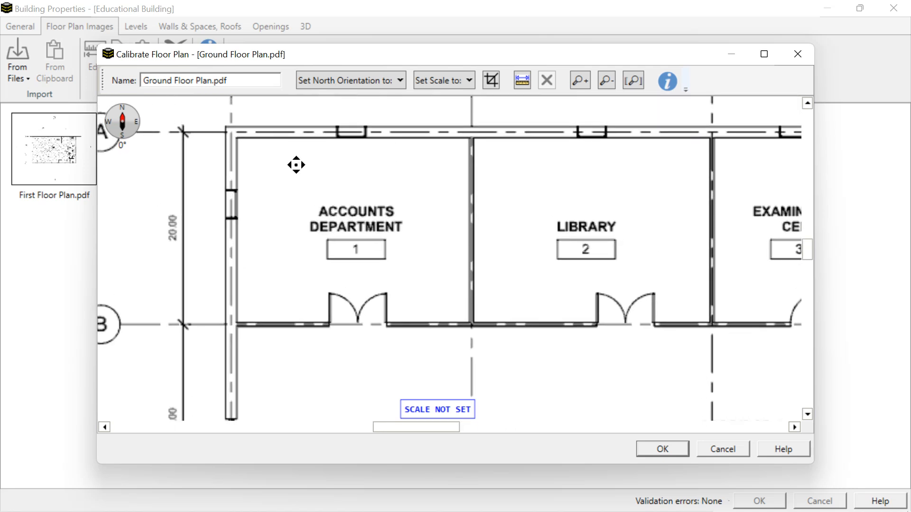
pyautogui.scroll(1, 295, 165)
pyautogui.moveTo(301, 203); pyautogui.dragTo(291, 229)
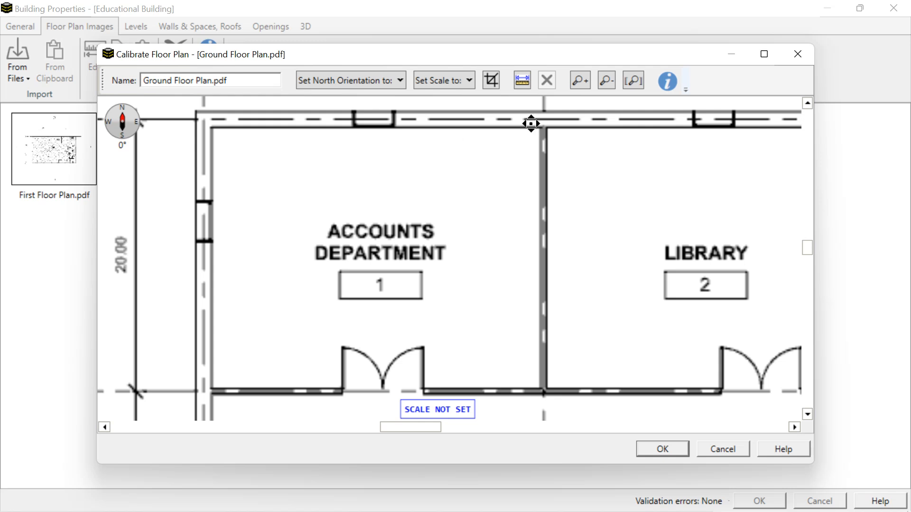
pyautogui.click(522, 81)
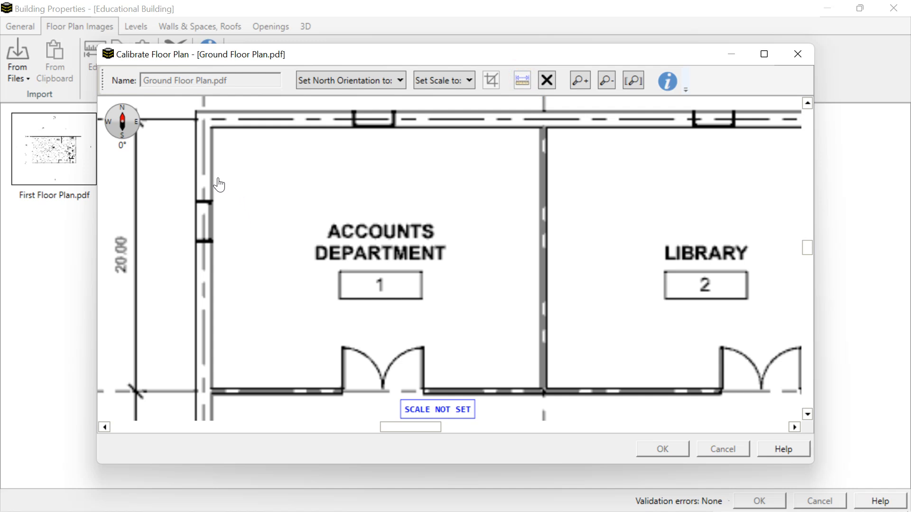
pyautogui.moveTo(212, 177)
pyautogui.mouseDown()
pyautogui.moveTo(551, 179)
pyautogui.moveTo(538, 171)
pyautogui.mouseUp()
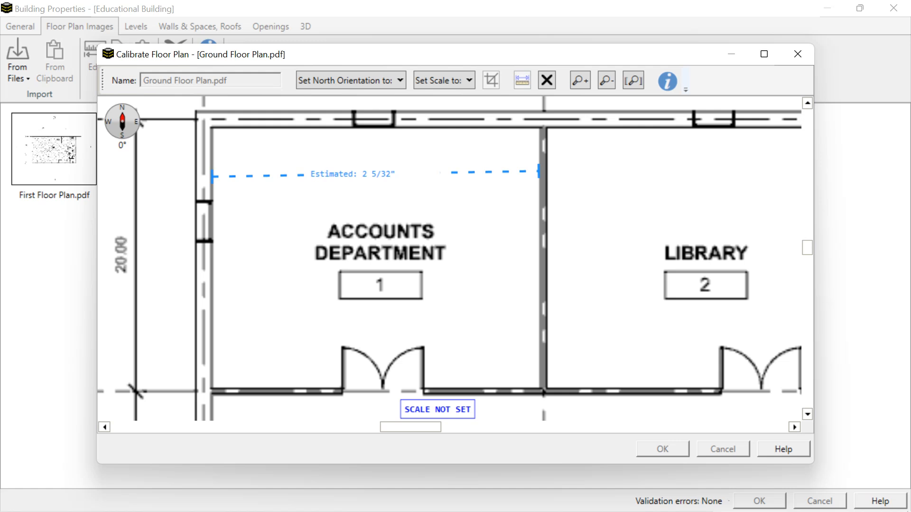
pyautogui.click(538, 172)
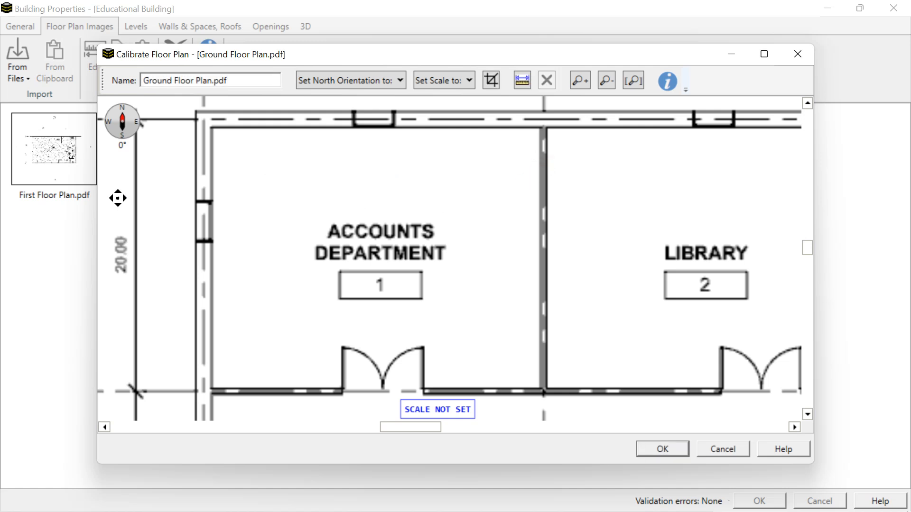
# Repeat the width measurement of the Accounts Department close to its north wall and leave the measuring tool.
pyautogui.click(521, 81)
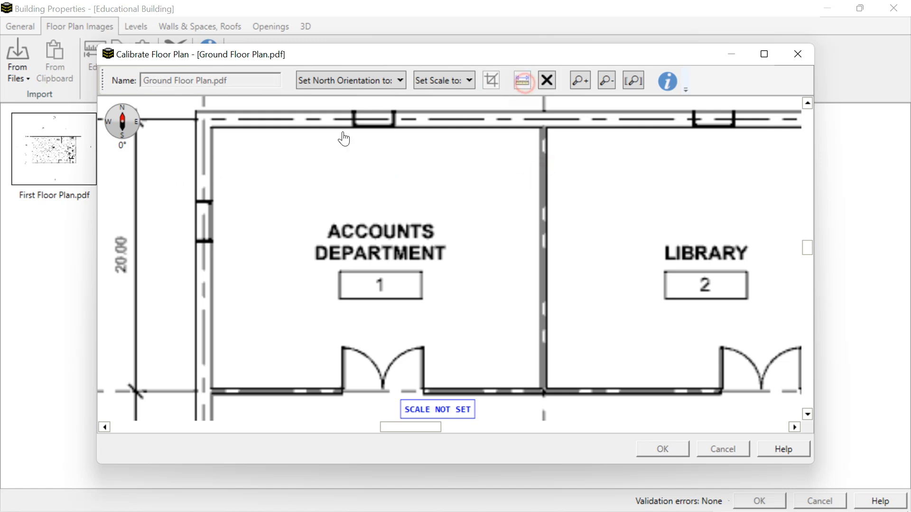
pyautogui.click(211, 147)
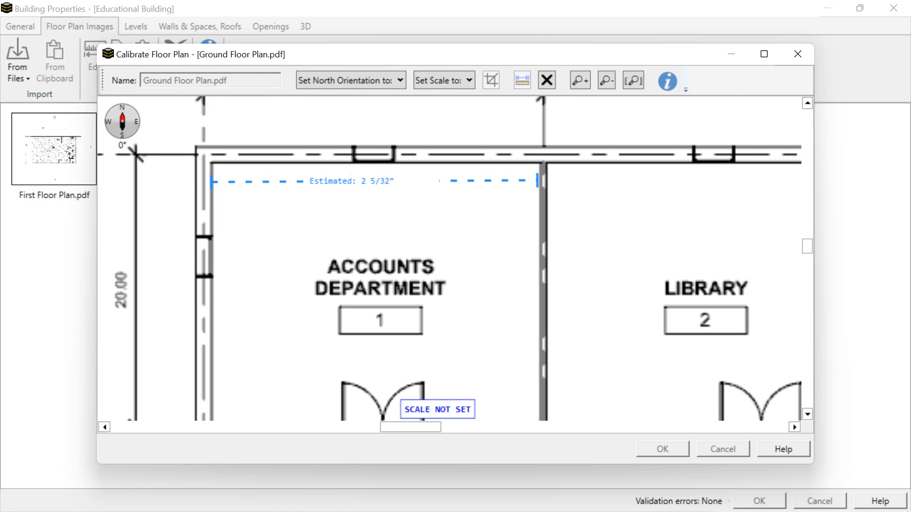
pyautogui.press('Escape')
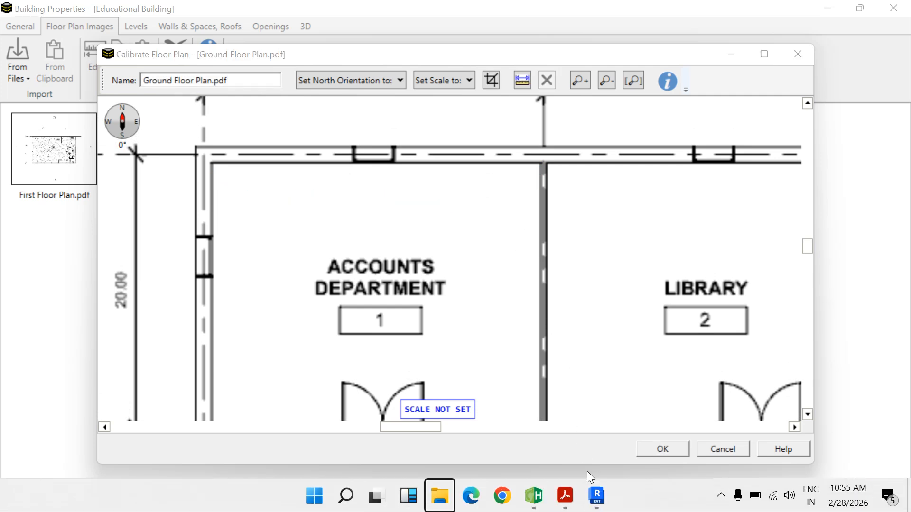
# Switch to the ground floor plan view in Revit and dismiss the save reminder without saving.
pyautogui.click(596, 496)
pyautogui.moveTo(321, 248); pyautogui.dragTo(311, 278)
pyautogui.scroll(4, 230, 240)
pyautogui.moveTo(239, 279); pyautogui.dragTo(249, 305)
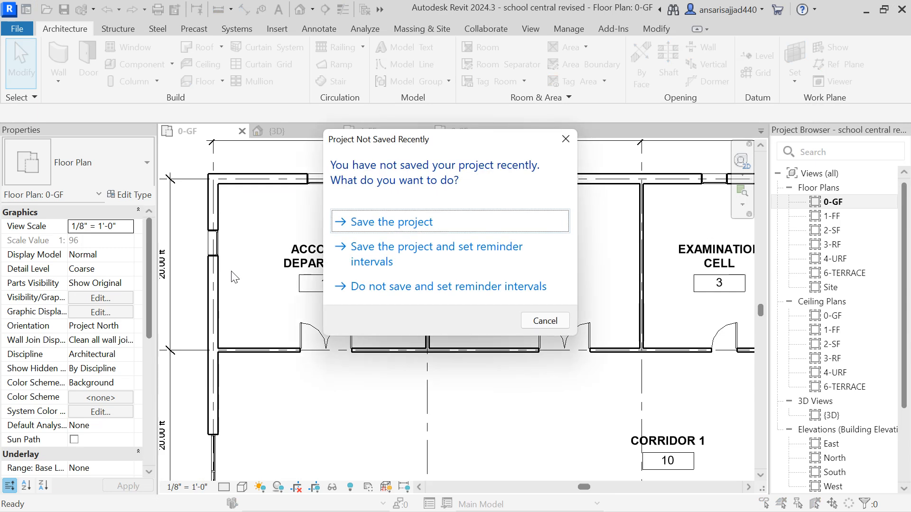
pyautogui.press('Escape')
# Add an aligned dimension for the Accounts Department's inside width, from the west wall's inner face to the Library partition.
pyautogui.press('d')
pyautogui.press('i')
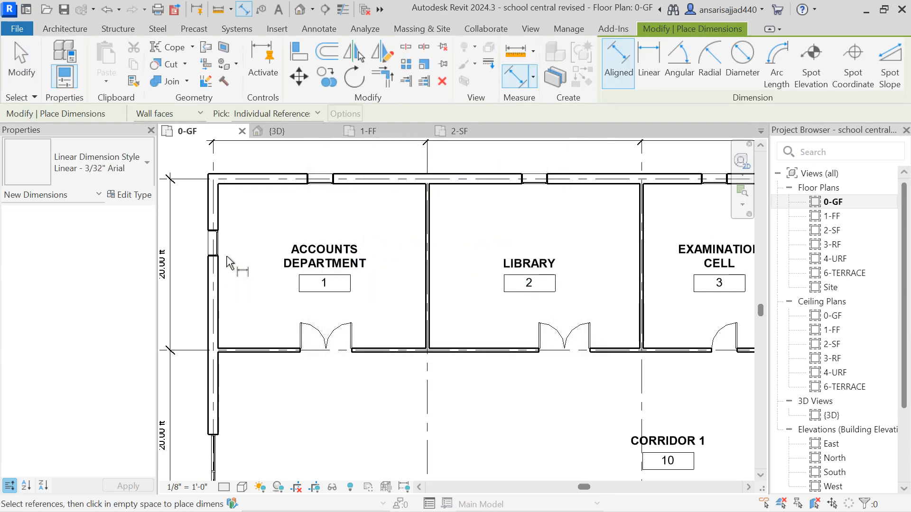
pyautogui.click(218, 213)
pyautogui.click(424, 221)
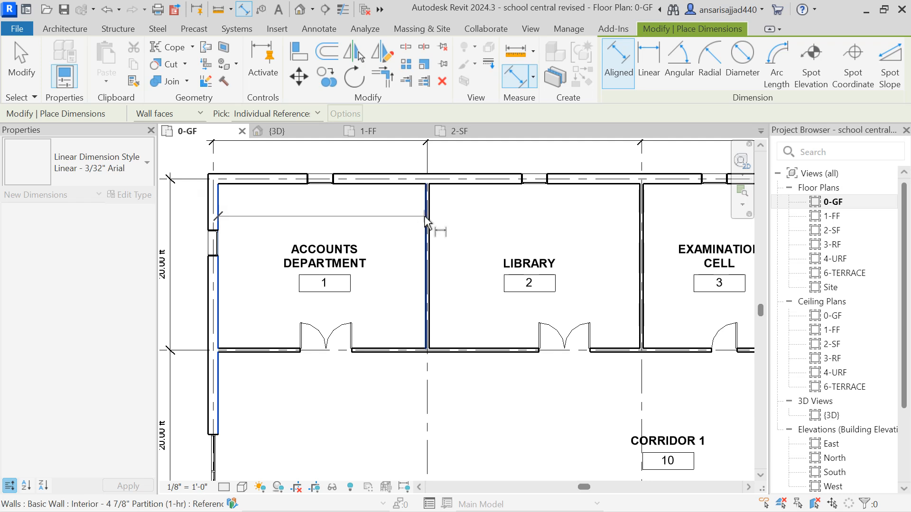
pyautogui.click(412, 215)
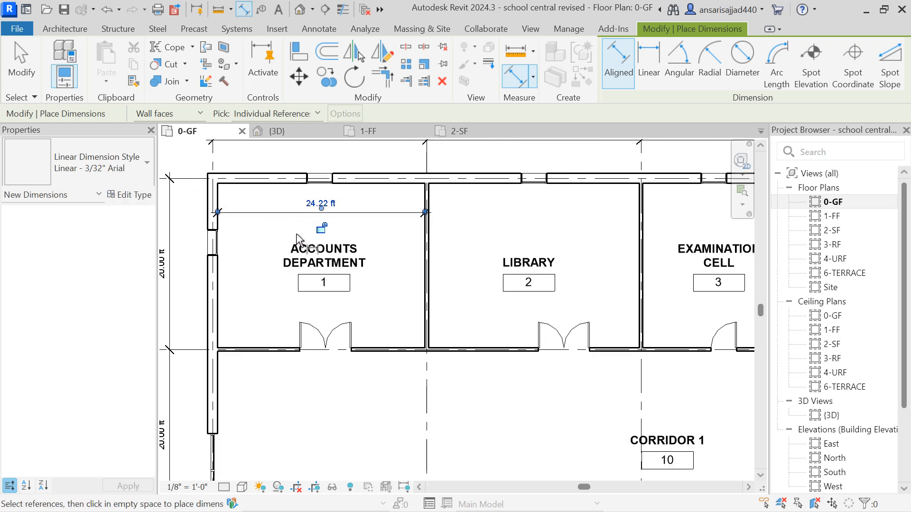
pyautogui.scroll(3, 309, 212)
pyautogui.moveTo(355, 233); pyautogui.dragTo(345, 222)
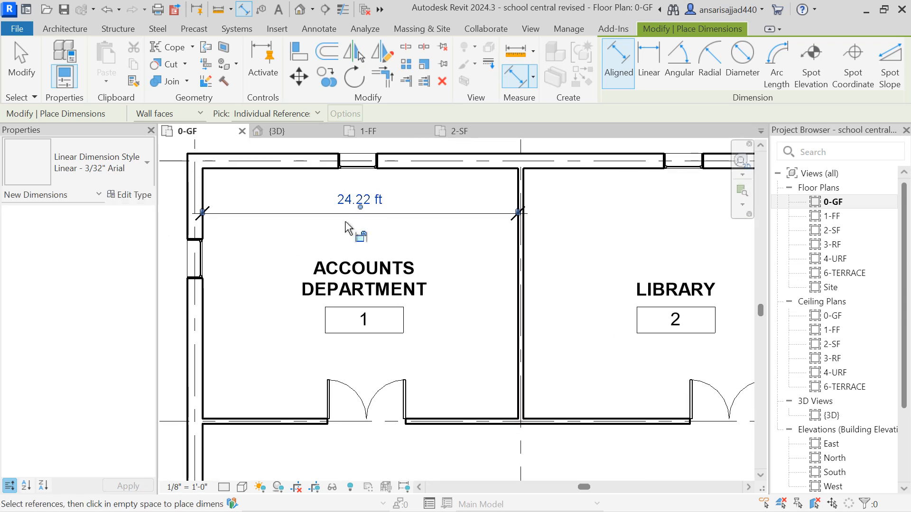
pyautogui.press('Escape')
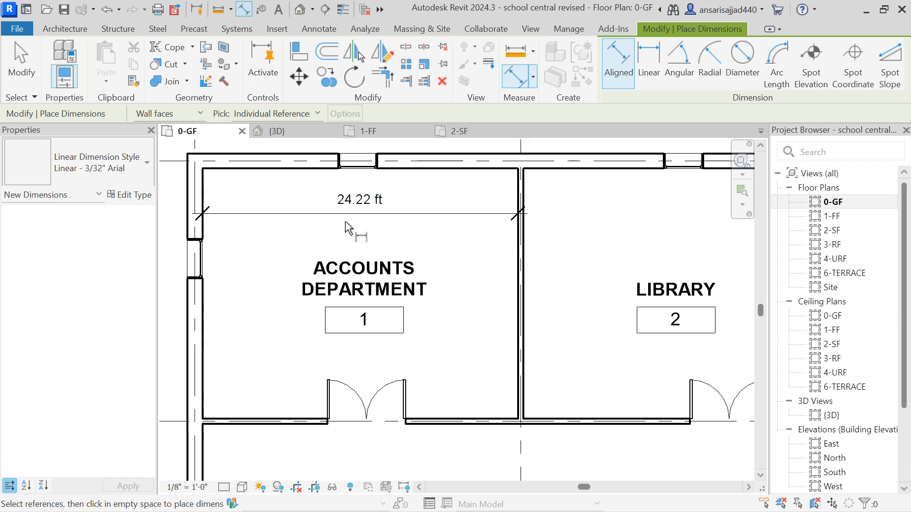
pyautogui.scroll(-2, 346, 223)
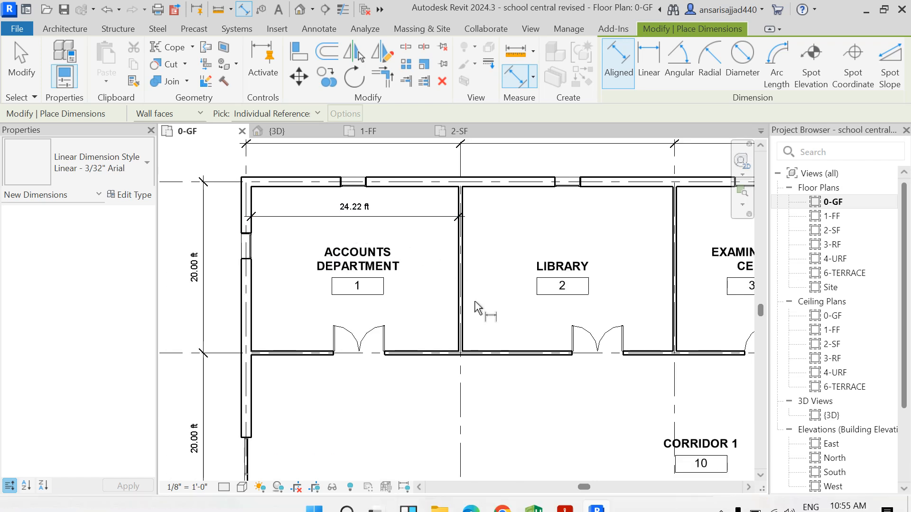
# Switch back to Carrier HAP's ground floor plan calibration and look over the Accounts Department and the whole plan.
pyautogui.click(535, 495)
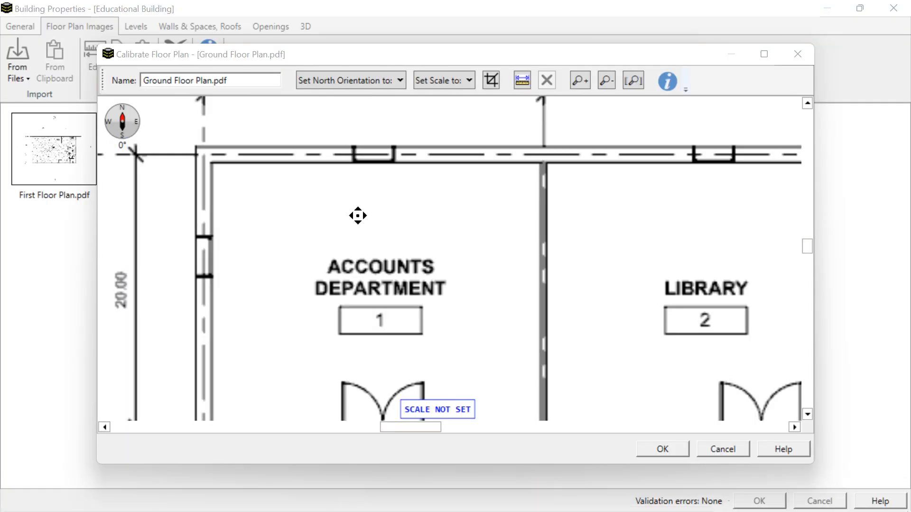
pyautogui.scroll(-1, 358, 216)
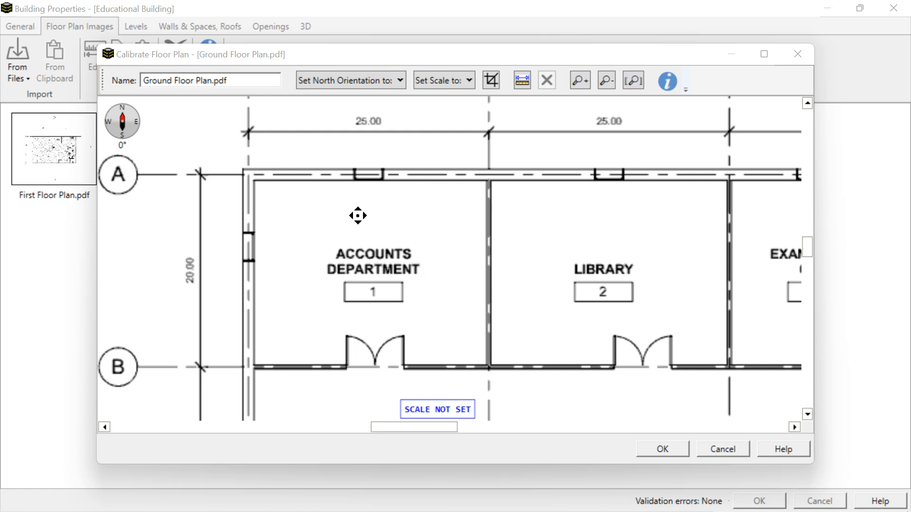
pyautogui.scroll(1, 358, 215)
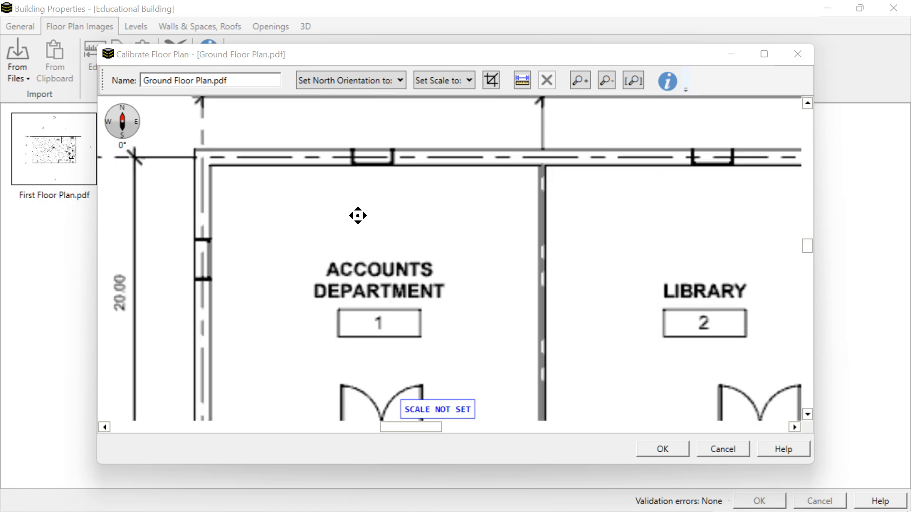
pyautogui.scroll(-1, 357, 216)
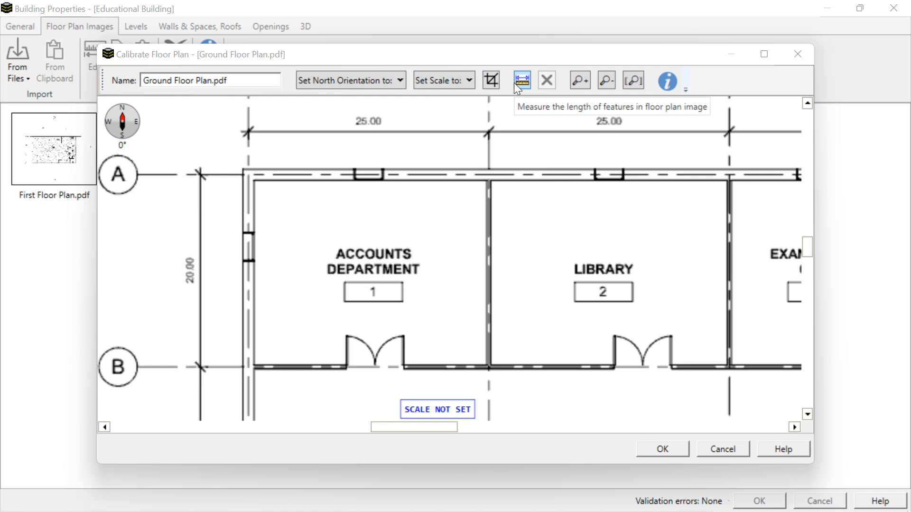
pyautogui.scroll(-2, 443, 383)
pyautogui.scroll(-2, 443, 383)
pyautogui.moveTo(439, 383); pyautogui.dragTo(349, 264)
pyautogui.moveTo(357, 300); pyautogui.dragTo(385, 280)
# Set the ground floor plan's scale by sketching a line across the Accounts Department's inside width with a length of 24 ft.
pyautogui.click(459, 84)
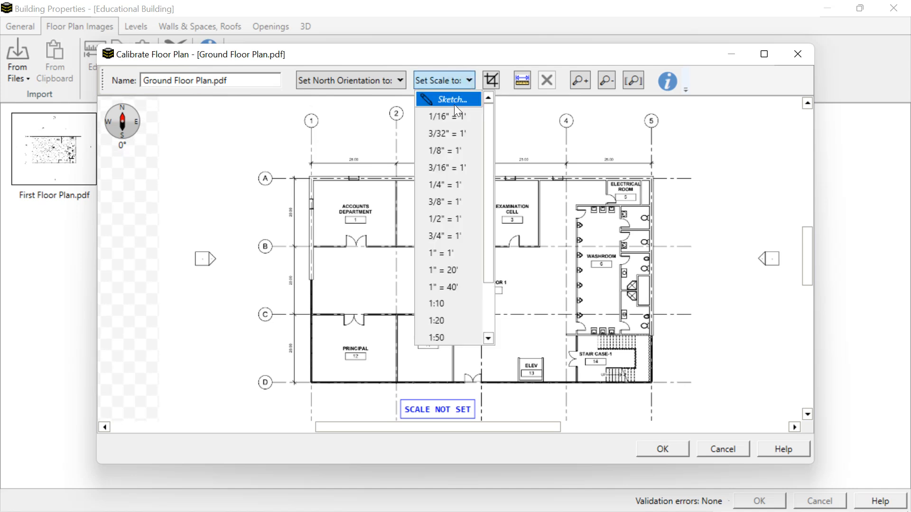
pyautogui.click(454, 105)
pyautogui.scroll(1, 344, 228)
pyautogui.scroll(1, 311, 187)
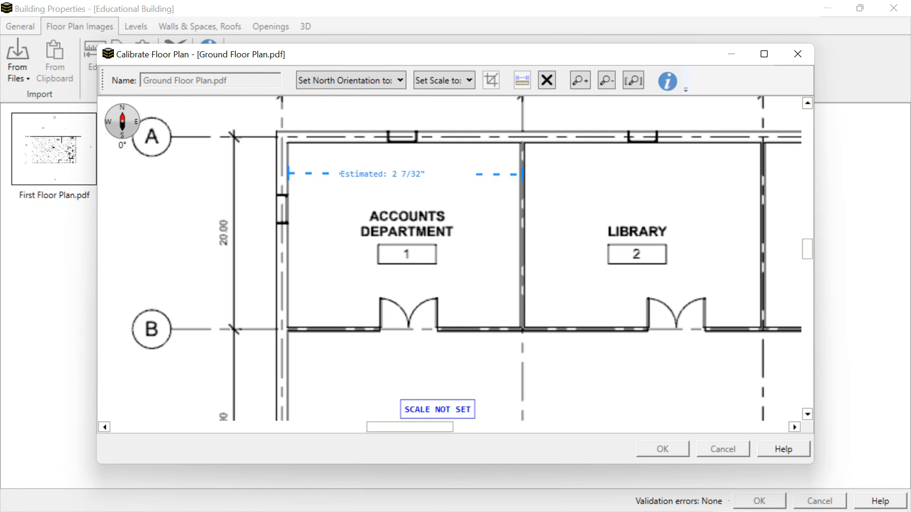
pyautogui.scroll(2, 522, 175)
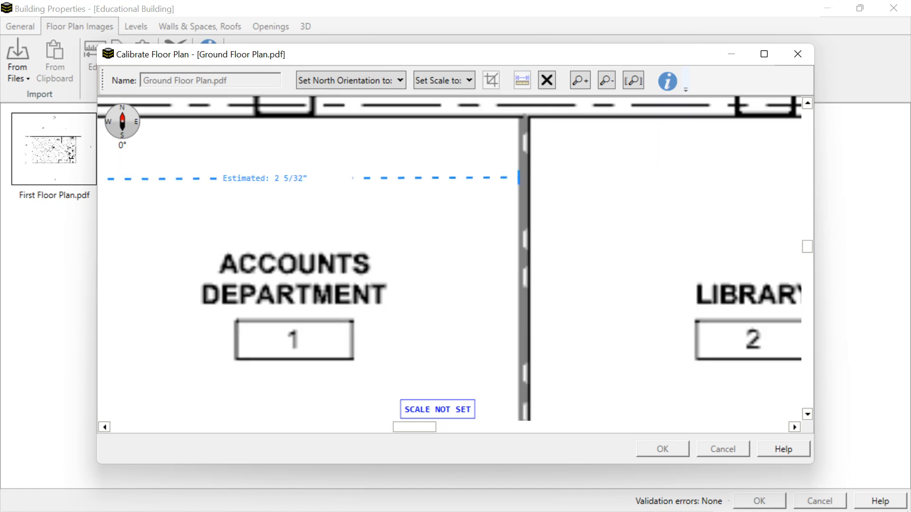
pyautogui.click(519, 177)
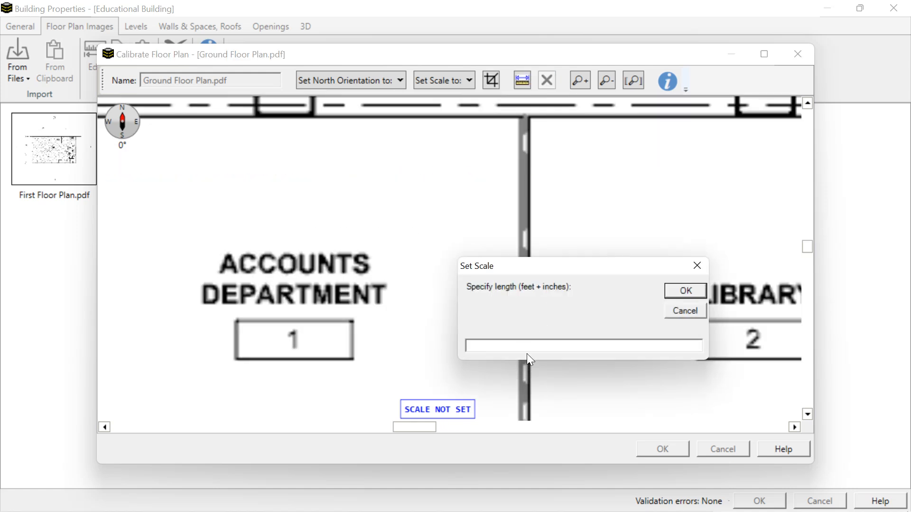
pyautogui.write('24')
pyautogui.click(685, 292)
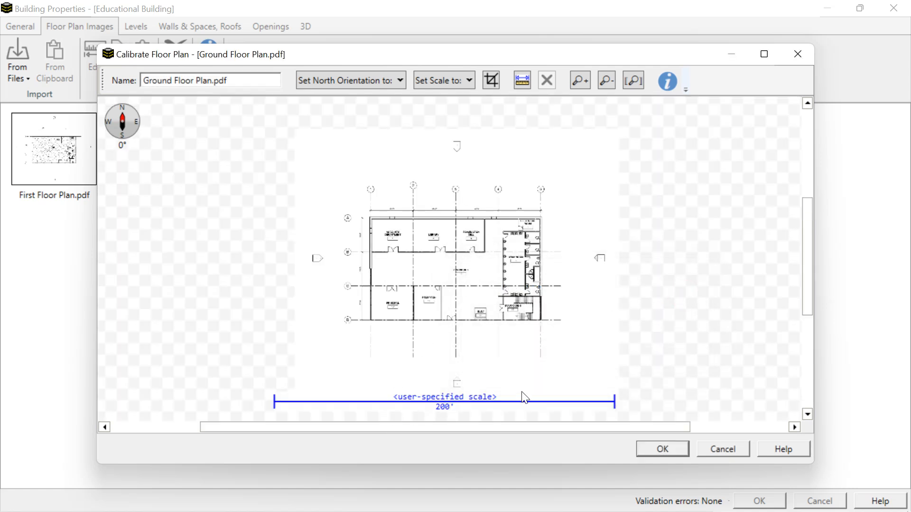
# Check the new scale by measuring the Accounts Department's inside width, and leave the measuring tool.
pyautogui.scroll(2, 522, 379)
pyautogui.scroll(-1, 414, 326)
pyautogui.scroll(8, 336, 325)
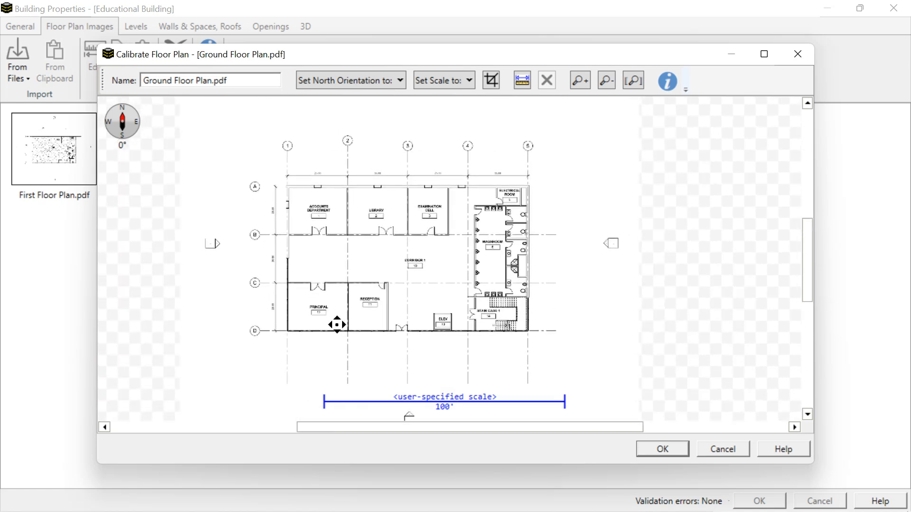
pyautogui.scroll(-4, 286, 220)
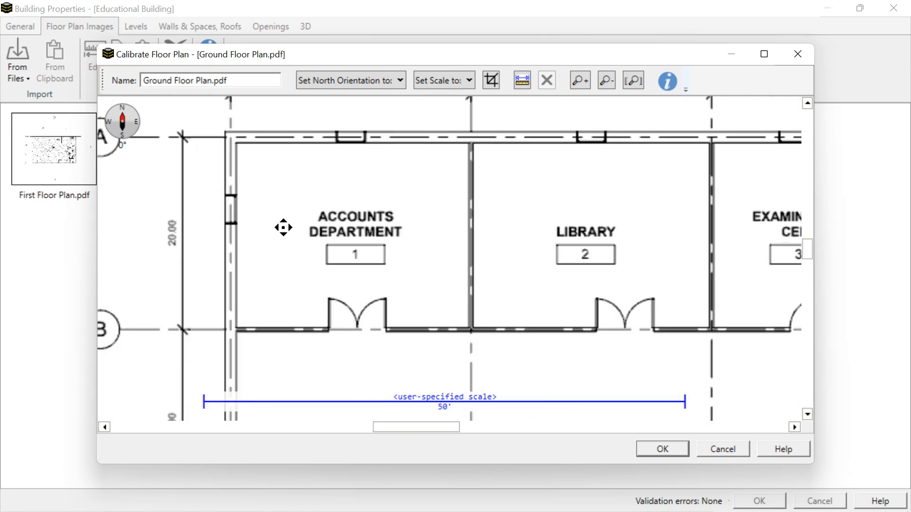
pyautogui.click(523, 80)
pyautogui.scroll(2, 228, 193)
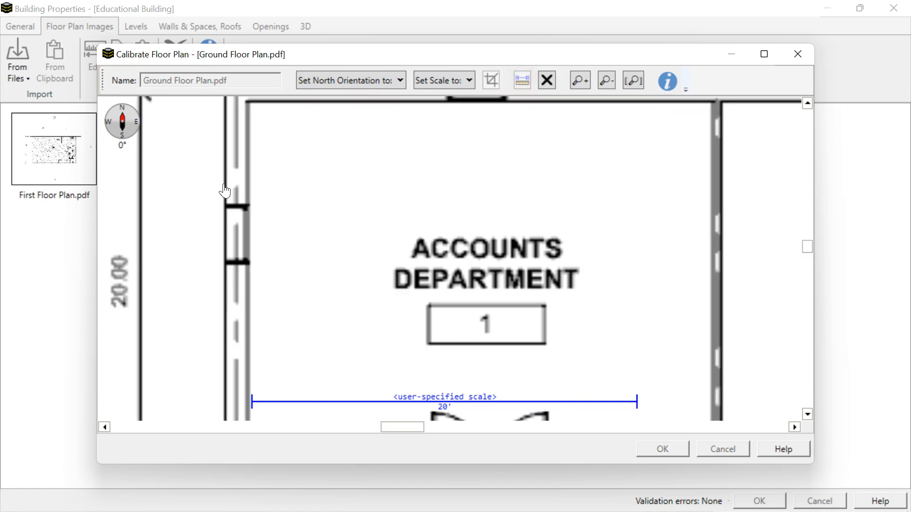
pyautogui.click(248, 170)
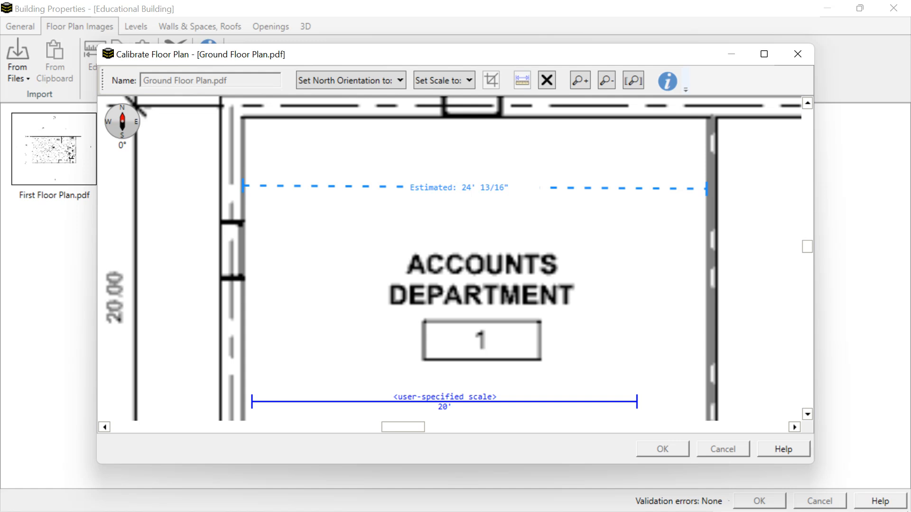
pyautogui.scroll(-1, 467, 173)
pyautogui.press('Escape')
# Review the scaled ground floor plan and accept its calibration.
pyautogui.scroll(-3, 472, 184)
pyautogui.scroll(-1, 475, 187)
pyautogui.scroll(1, 473, 244)
pyautogui.scroll(4, 502, 187)
pyautogui.scroll(-4, 469, 200)
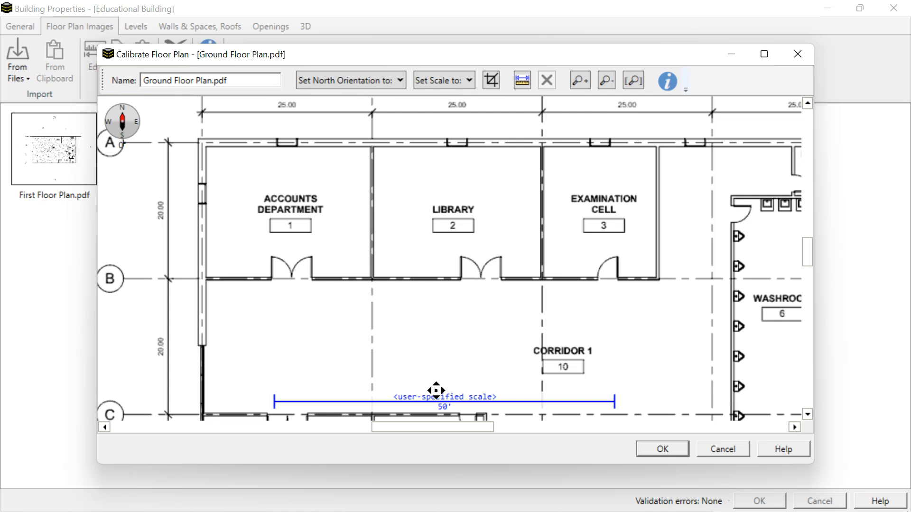
pyautogui.scroll(-2, 515, 201)
pyautogui.moveTo(554, 234); pyautogui.dragTo(480, 238)
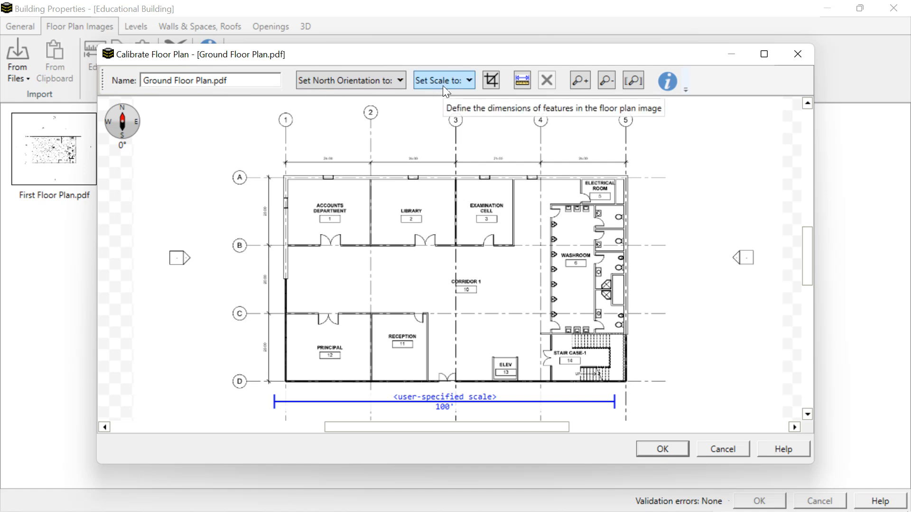
pyautogui.click(673, 451)
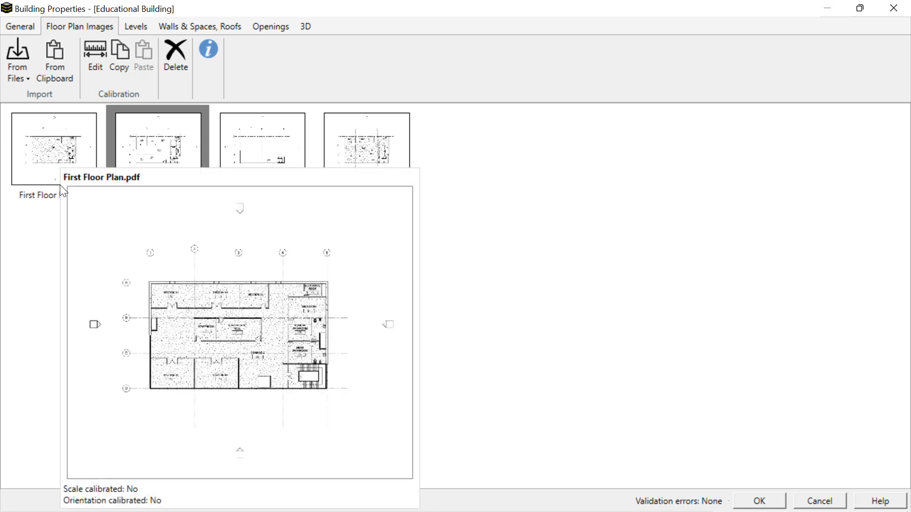
# Check the ground floor plan's scale and orientation calibration markers among the imported floor plan images.
pyautogui.click(114, 288)
pyautogui.moveTo(158, 225)
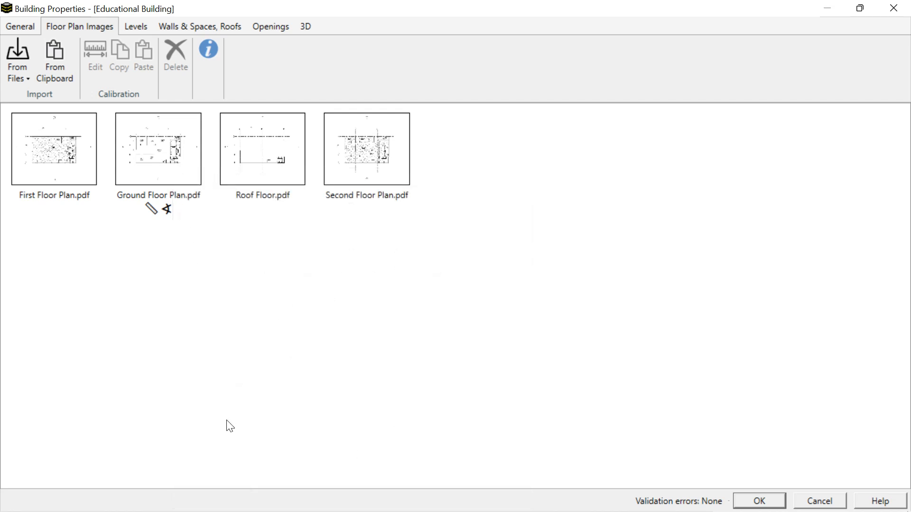
pyautogui.moveTo(150, 192)
pyautogui.click(164, 150)
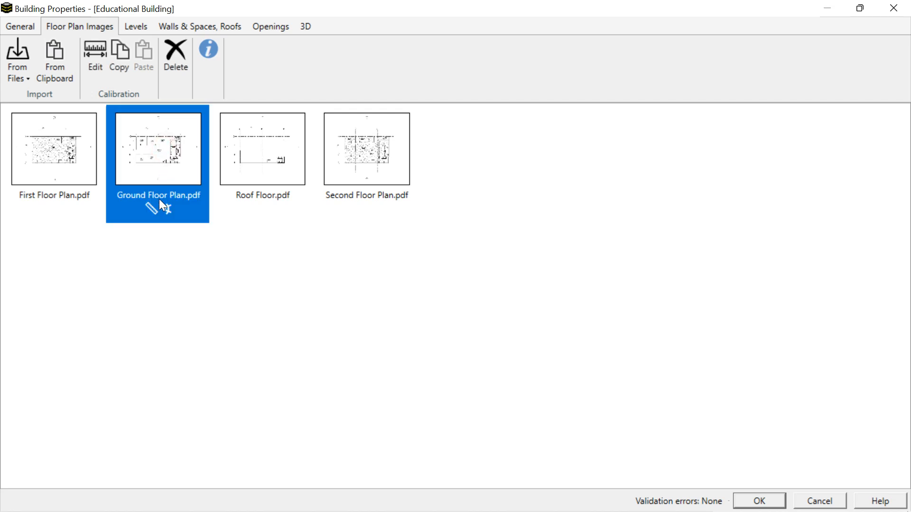
# Open First Floor Plan.pdf for calibration and set its north orientation to Up.
pyautogui.click(71, 178)
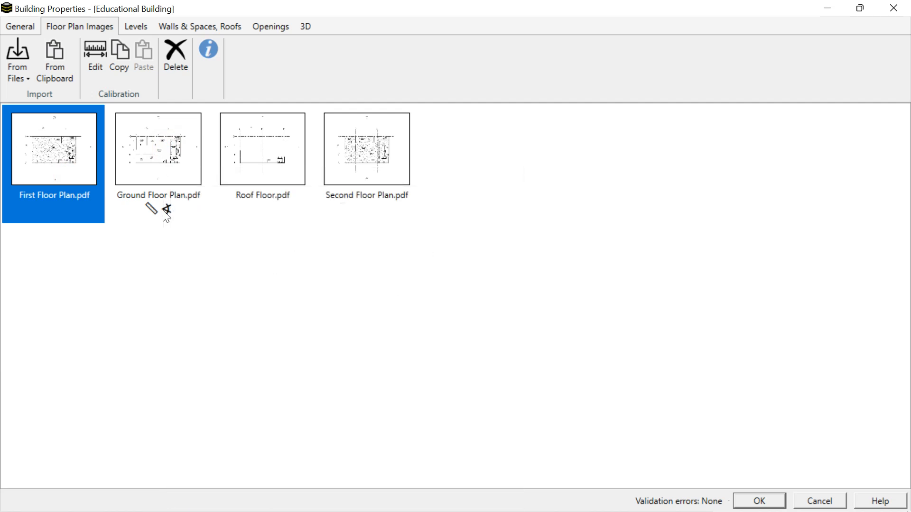
pyautogui.moveTo(36, 175)
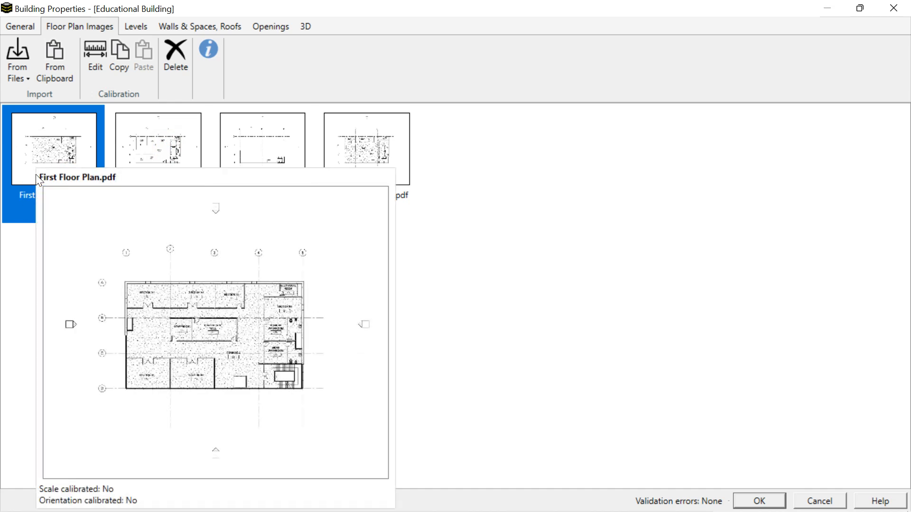
pyautogui.click(93, 64)
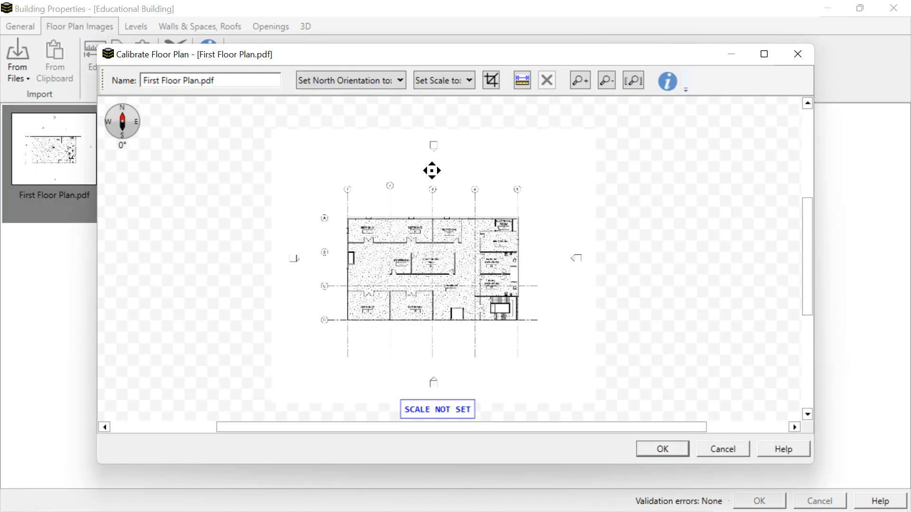
pyautogui.click(355, 81)
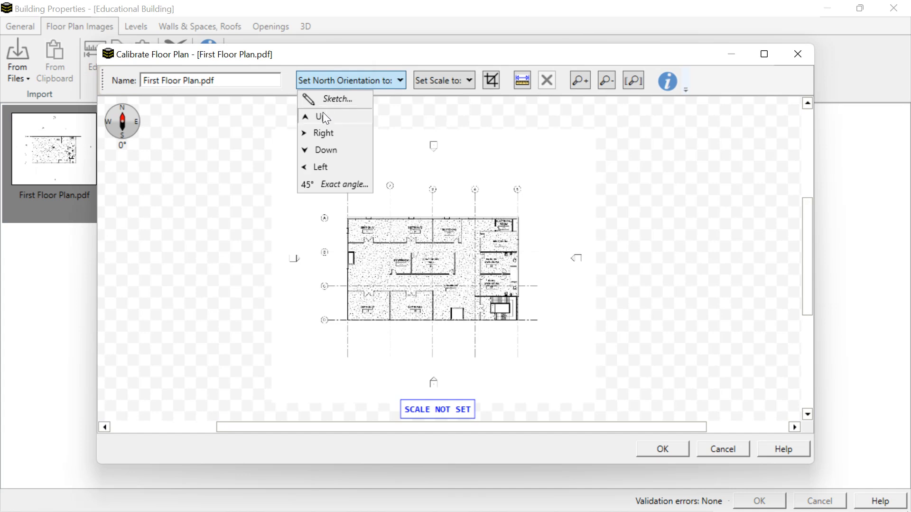
pyautogui.click(322, 112)
# Try a sketched diagonal north orientation of about 51° on the first floor plan and set it back to Up.
pyautogui.click(372, 83)
pyautogui.click(338, 100)
pyautogui.moveTo(522, 217)
pyautogui.mouseDown()
pyautogui.moveTo(558, 191)
pyautogui.moveTo(550, 246)
pyautogui.moveTo(577, 193)
pyautogui.moveTo(565, 184)
pyautogui.mouseUp()
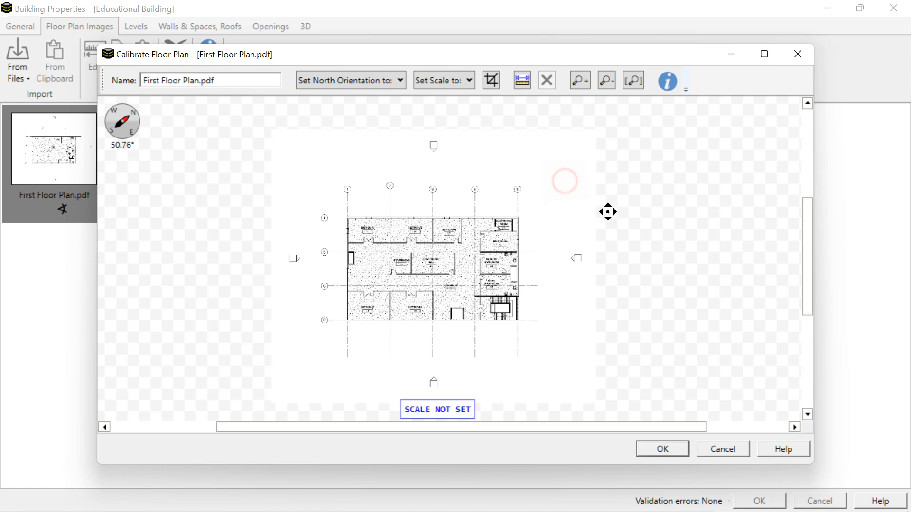
pyautogui.click(372, 83)
pyautogui.click(326, 118)
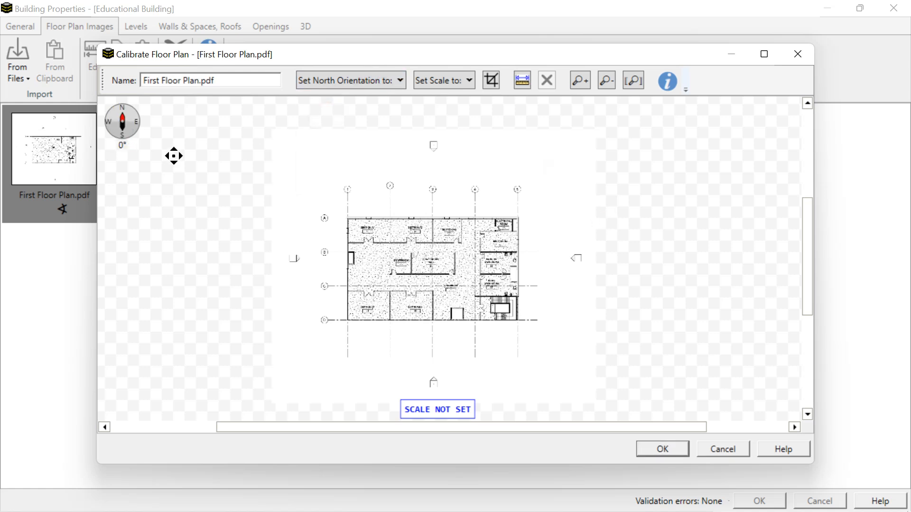
# Review the available scale options and inspect the Section-A1 and Section-A2 rooms on the first floor plan.
pyautogui.click(470, 88)
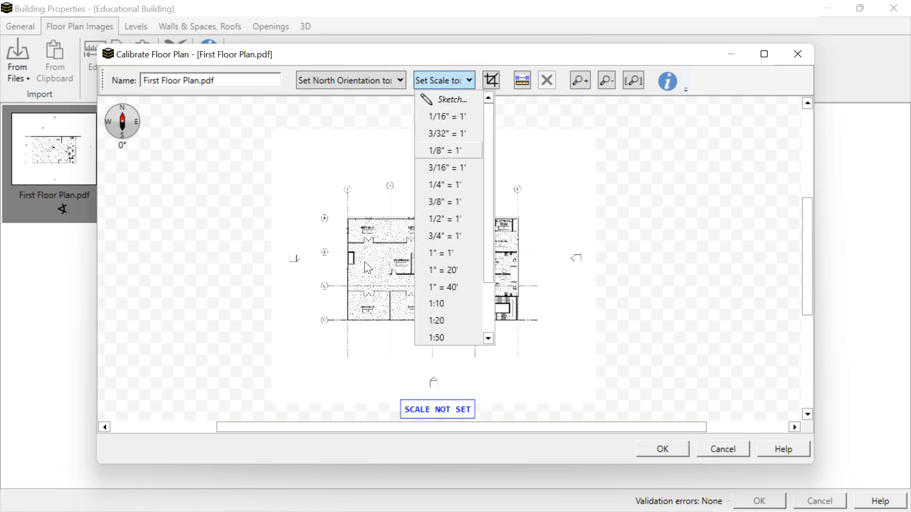
pyautogui.click(382, 255)
pyautogui.scroll(6, 370, 240)
pyautogui.scroll(-4, 368, 241)
pyautogui.scroll(-4, 369, 241)
pyautogui.scroll(7, 400, 279)
pyautogui.scroll(1, 291, 230)
pyautogui.moveTo(290, 230); pyautogui.dragTo(448, 295)
pyautogui.scroll(-2, 374, 283)
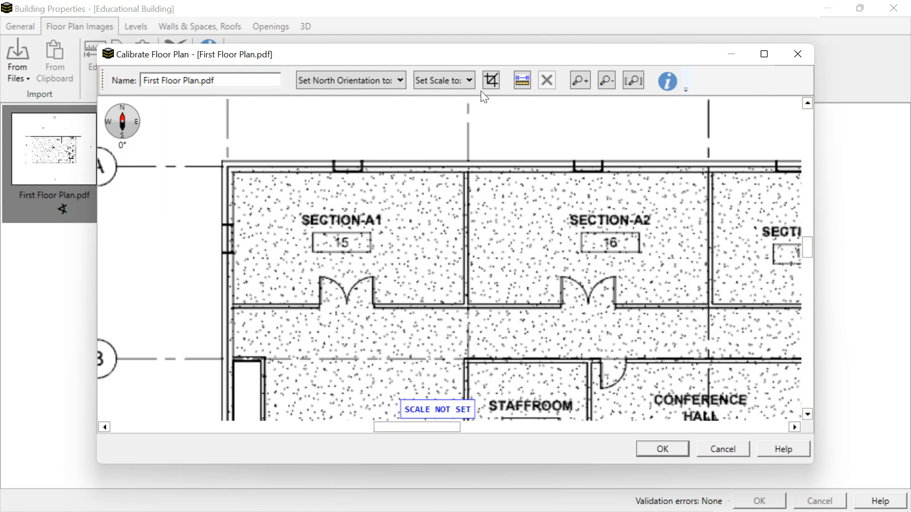
# Measure Section-A1's interior width on the unscaled first floor plan.
pyautogui.click(522, 82)
pyautogui.moveTo(233, 194); pyautogui.dragTo(463, 195)
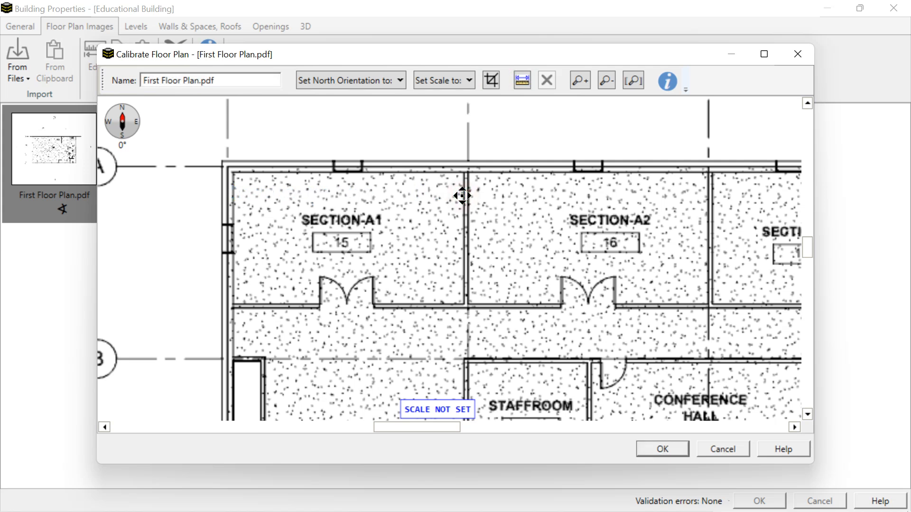
pyautogui.click(523, 83)
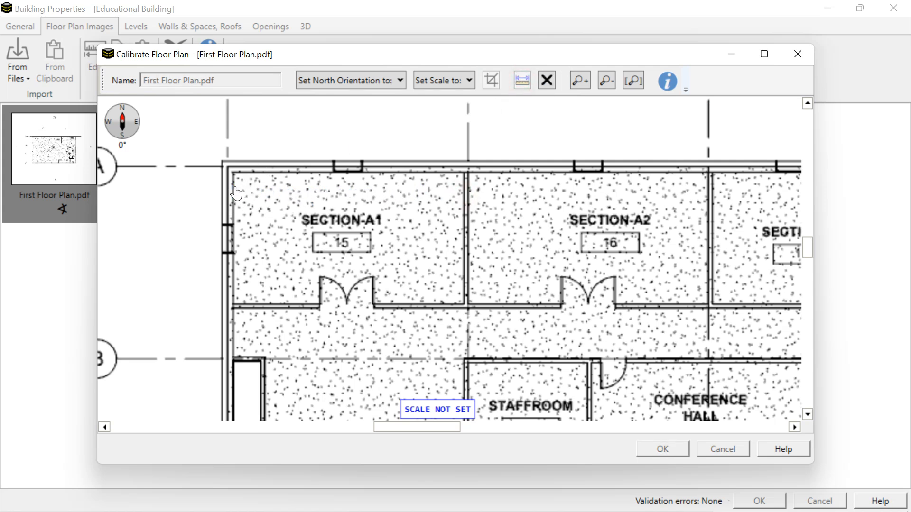
pyautogui.moveTo(234, 196)
pyautogui.mouseDown()
pyautogui.moveTo(465, 205)
pyautogui.moveTo(464, 196)
pyautogui.mouseUp()
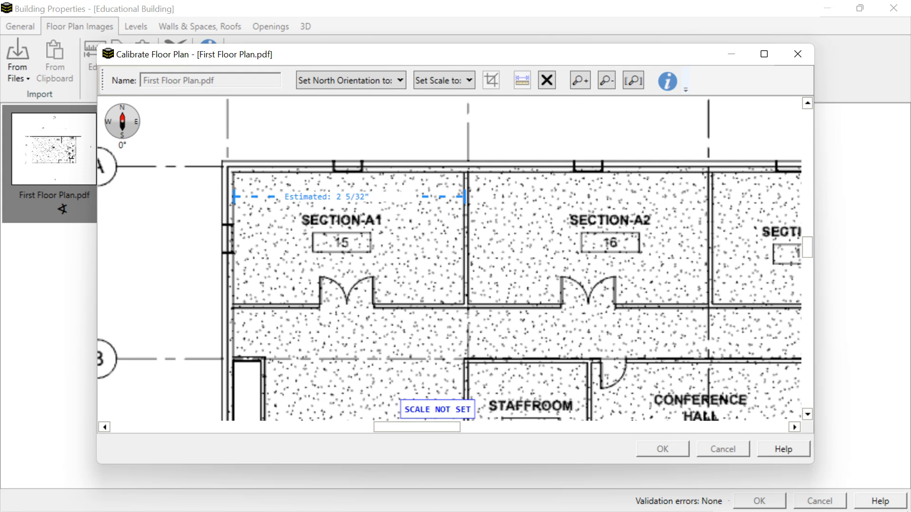
pyautogui.click(467, 195)
# Switch to Revit and open the 1-FF floor plan around Section-A1.
pyautogui.moveTo(503, 510)
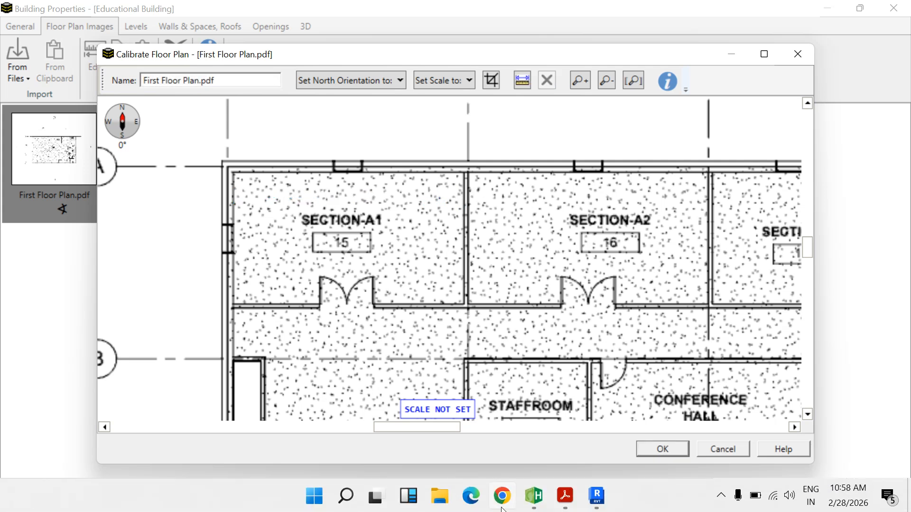
pyautogui.click(599, 495)
pyautogui.click(837, 217)
pyautogui.doubleClick(839, 220)
pyautogui.scroll(-1, 431, 264)
pyautogui.scroll(4, 264, 228)
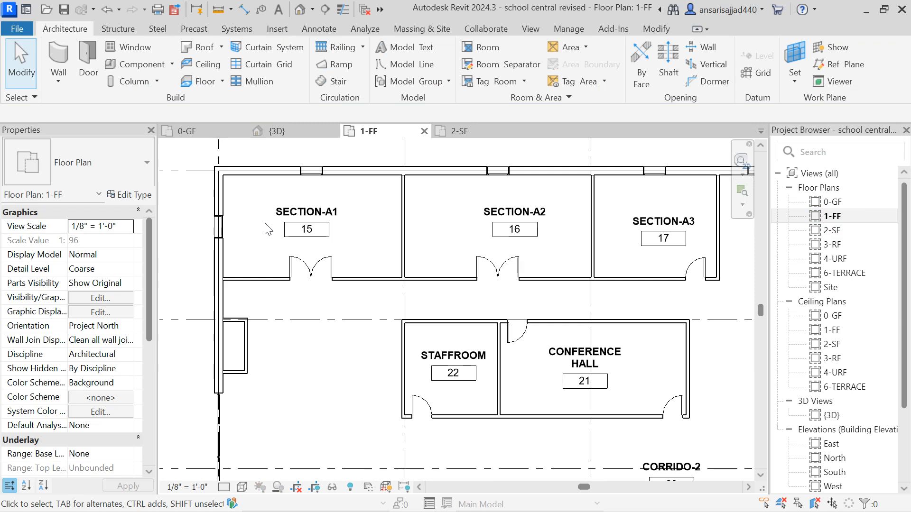
# Measure Section-A1's interior width in the 1-FF plan with an aligned dimension, without placing it.
pyautogui.press('d')
pyautogui.press('i')
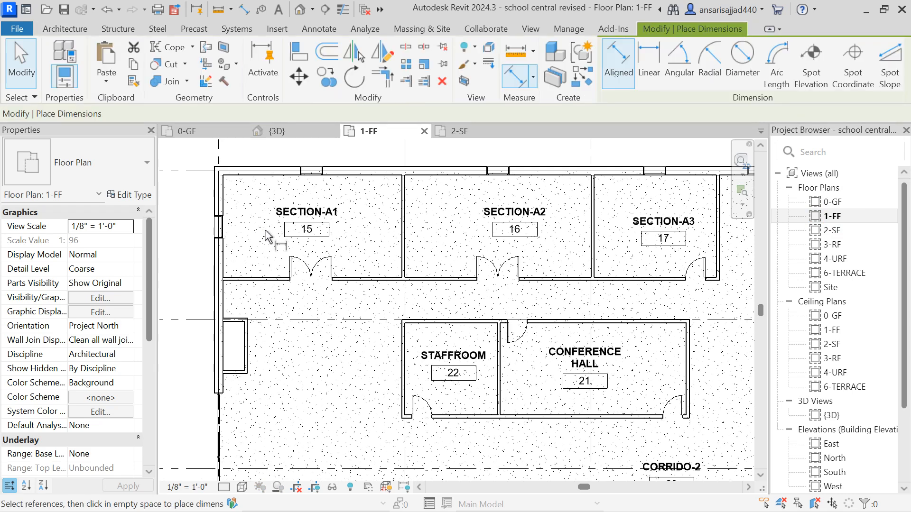
pyautogui.click(223, 201)
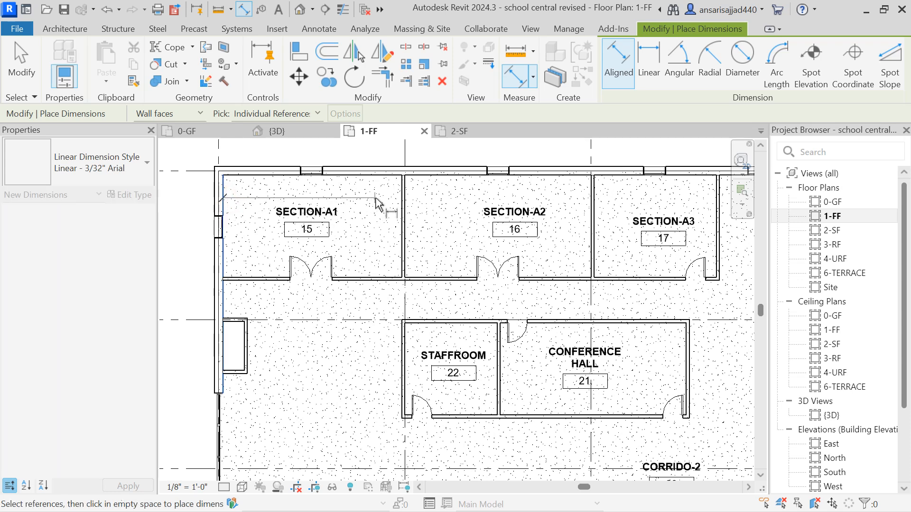
pyautogui.click(401, 198)
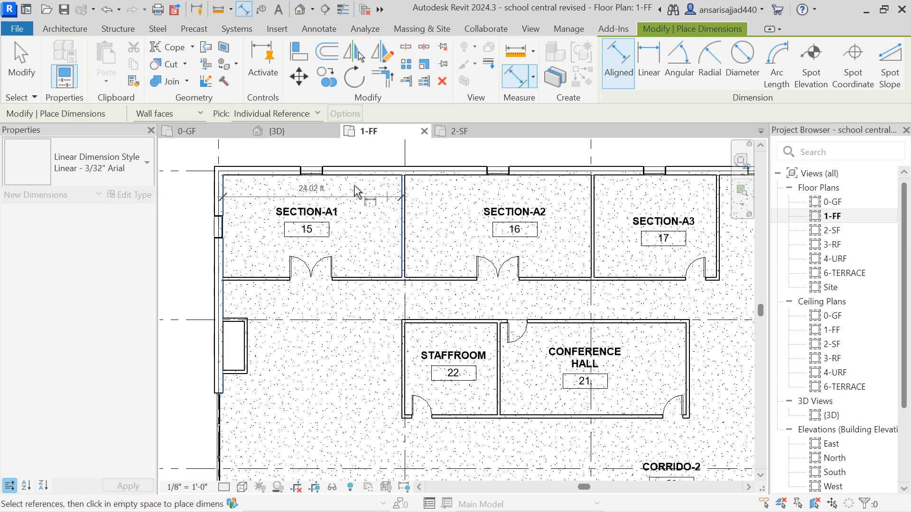
pyautogui.scroll(1, 362, 198)
pyautogui.moveTo(372, 203); pyautogui.dragTo(444, 220)
pyautogui.scroll(1, 366, 206)
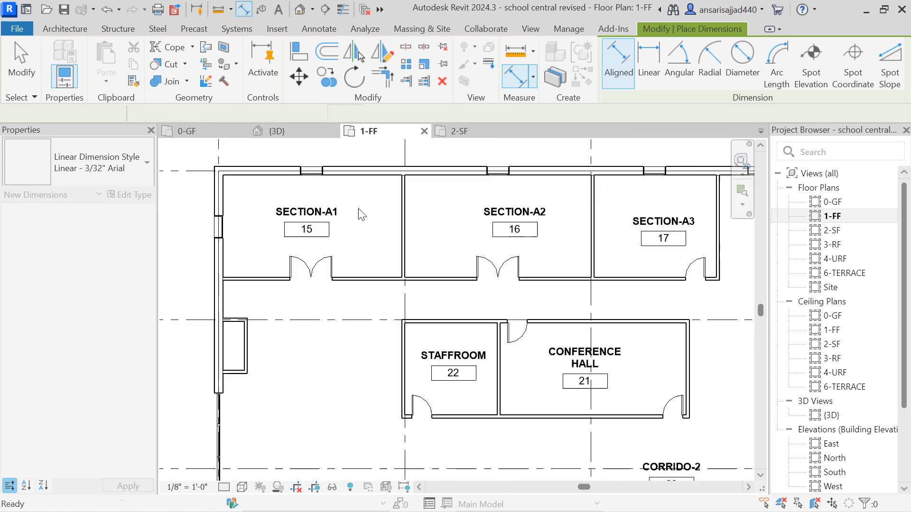
pyautogui.press('Escape')
# Check Section-A1's width again at closer range, from the exterior wall's inner face to the partition, leaving the dimension unplaced.
pyautogui.scroll(-3, 207, 166)
pyautogui.scroll(1, 220, 185)
pyautogui.scroll(2, 247, 189)
pyautogui.click(216, 204)
pyautogui.click(528, 203)
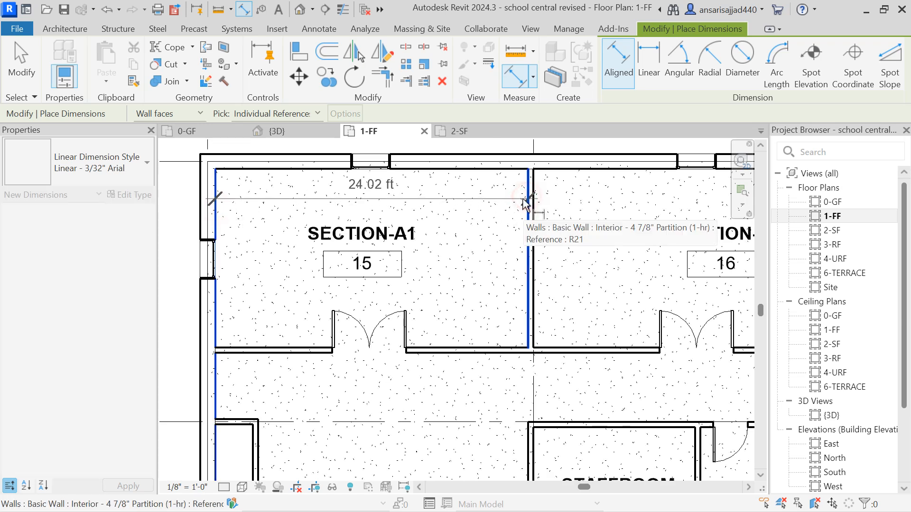
pyautogui.scroll(2, 506, 204)
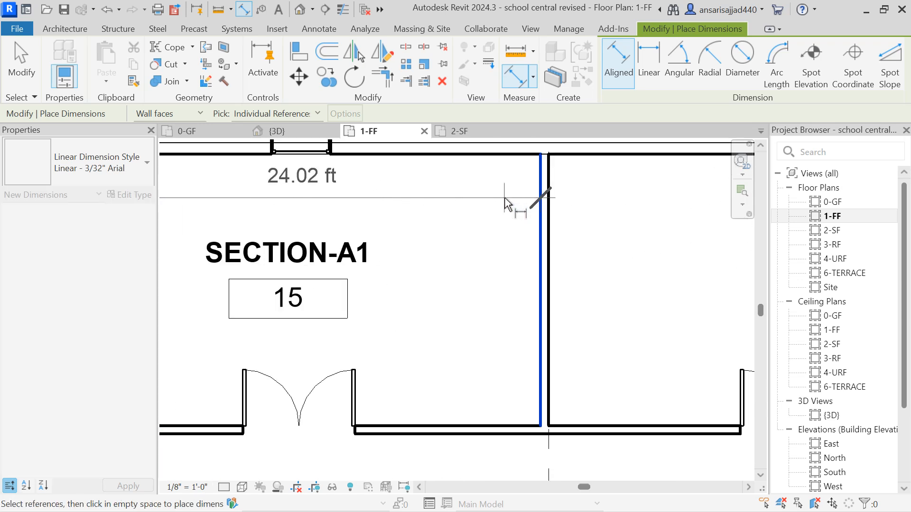
pyautogui.scroll(-3, 506, 204)
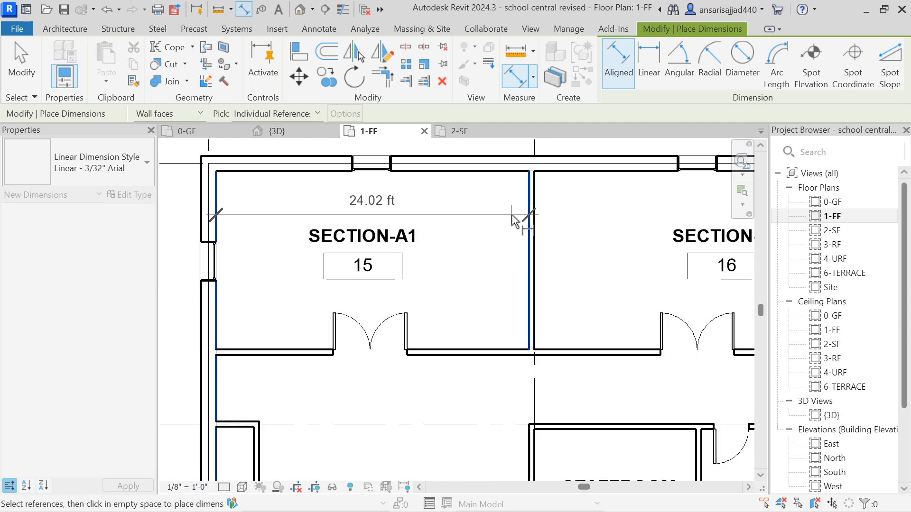
pyautogui.press('Escape')
pyautogui.press('Escape')
pyautogui.scroll(-1, 486, 213)
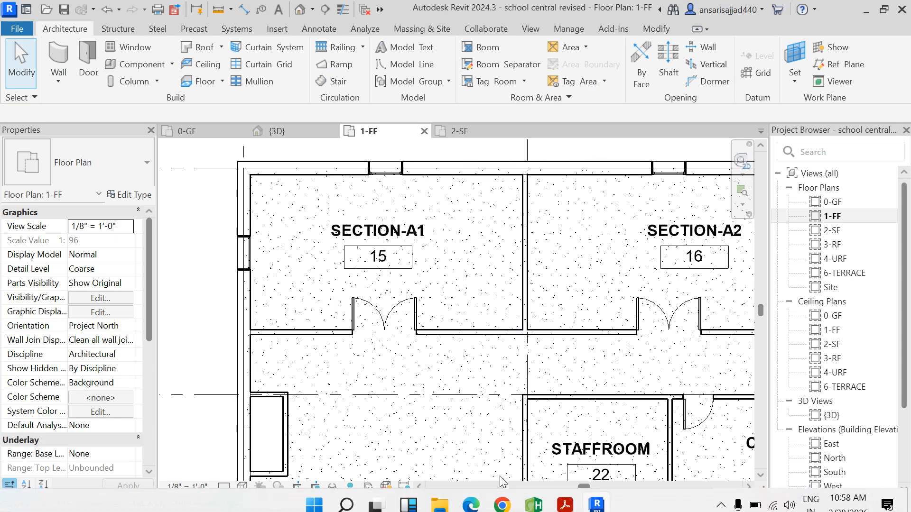
# Switch to HAP and try to scale the first floor plan from a line sketched across Section-A1 with length 24.02.
pyautogui.click(530, 498)
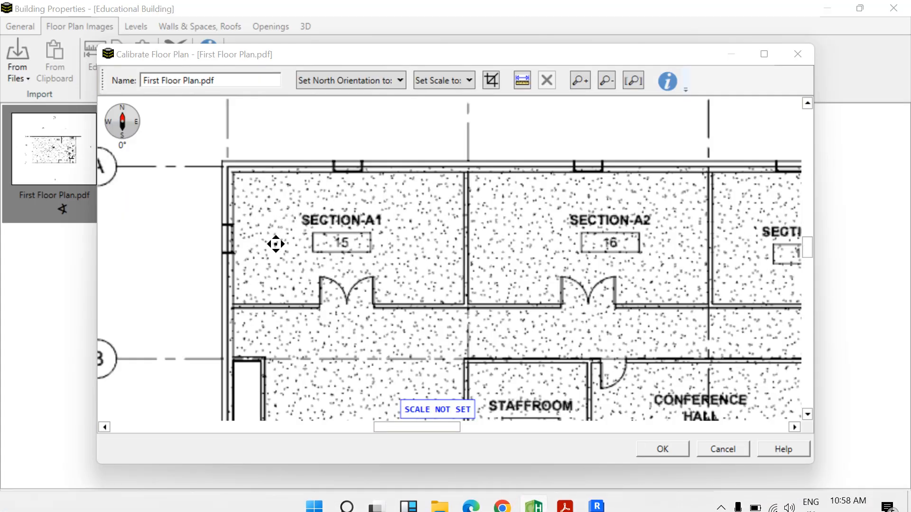
pyautogui.click(465, 80)
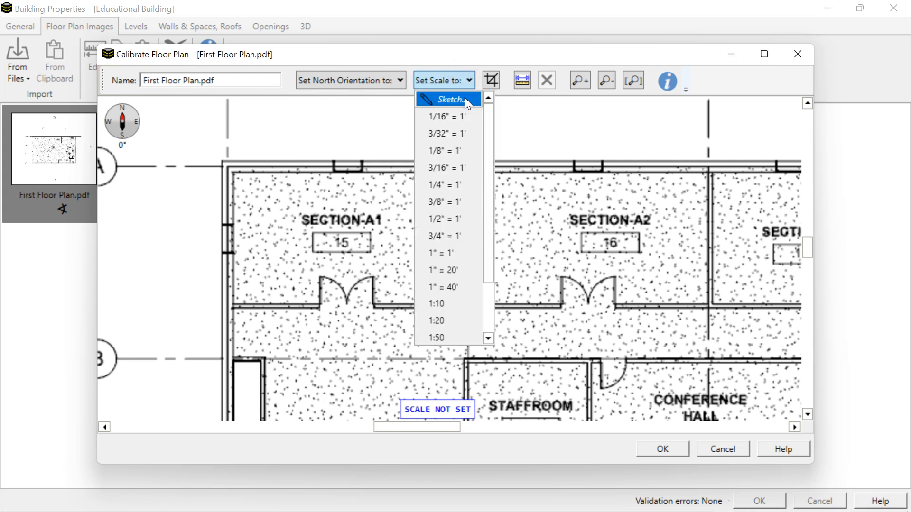
pyautogui.click(463, 104)
pyautogui.moveTo(234, 197)
pyautogui.mouseDown()
pyautogui.moveTo(467, 194)
pyautogui.moveTo(458, 194)
pyautogui.moveTo(464, 202)
pyautogui.mouseUp()
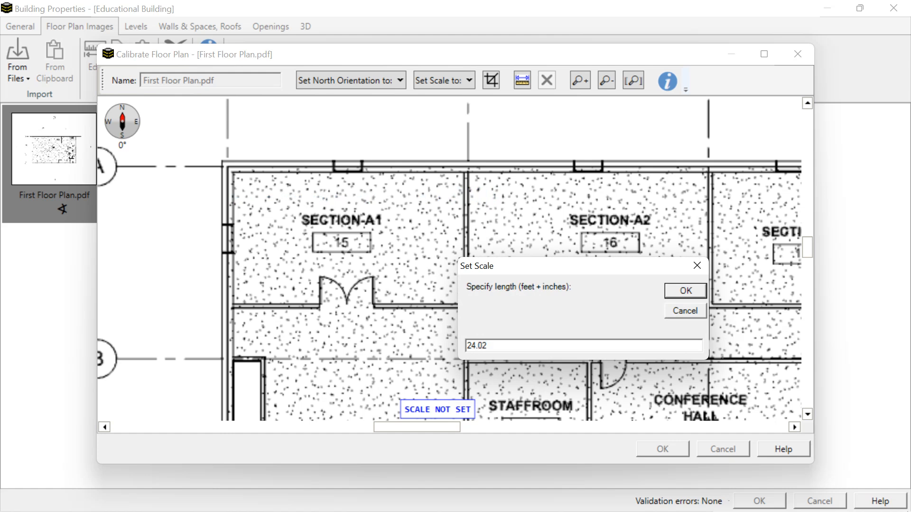
pyautogui.click(683, 291)
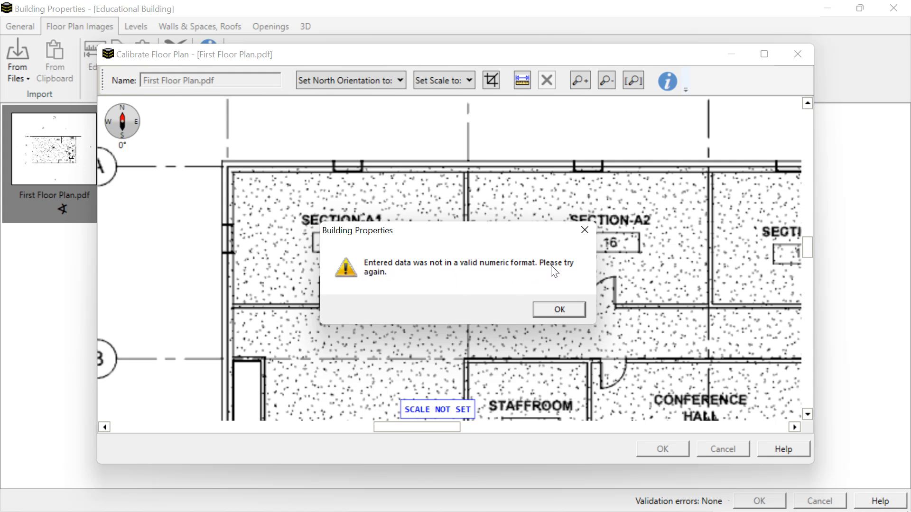
pyautogui.click(560, 310)
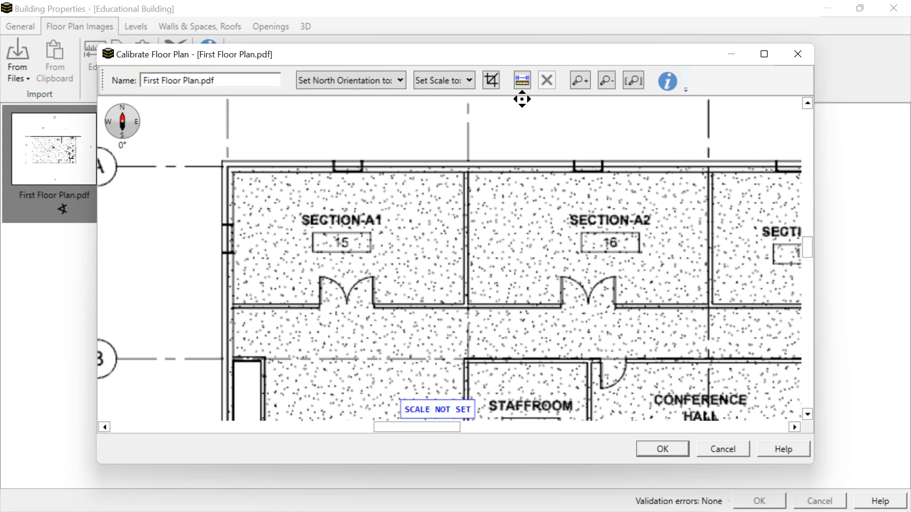
# Sketch a scale line across Section-A1's interior width on the first floor plan and set its length to 24'.
pyautogui.click(469, 81)
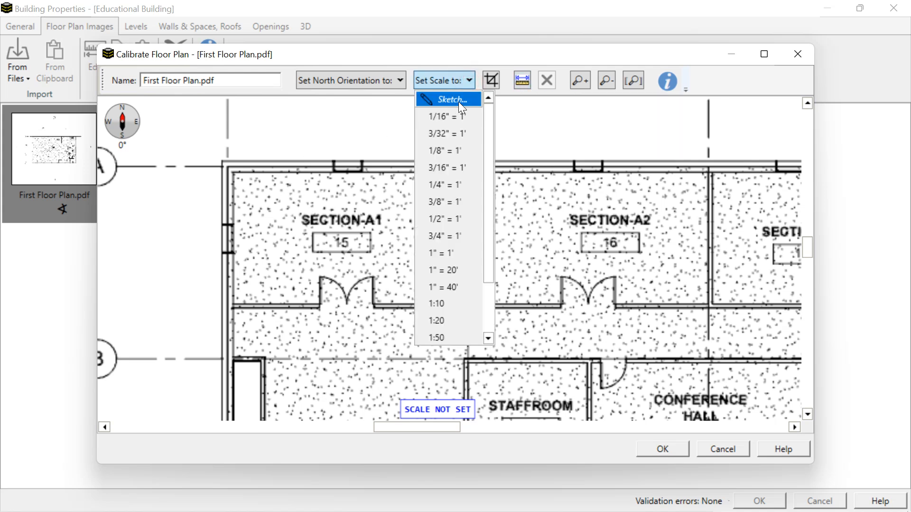
pyautogui.click(458, 103)
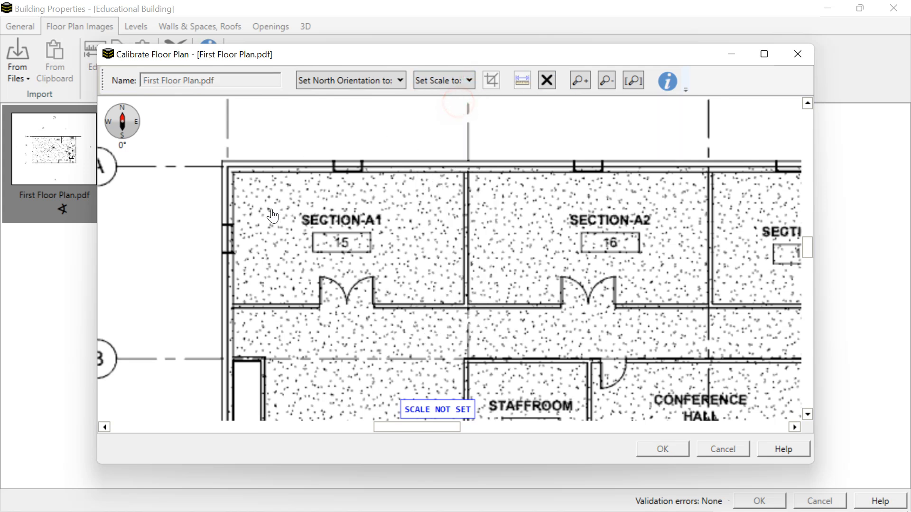
pyautogui.click(235, 201)
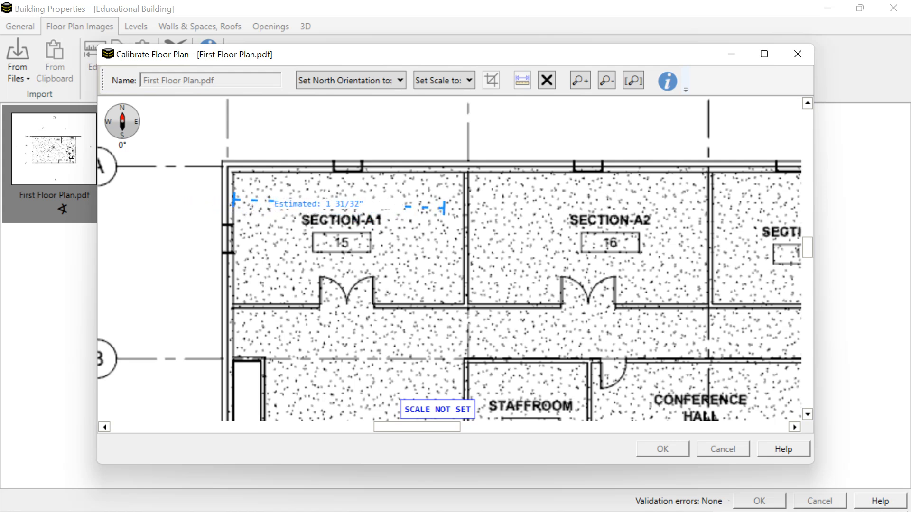
pyautogui.click(463, 200)
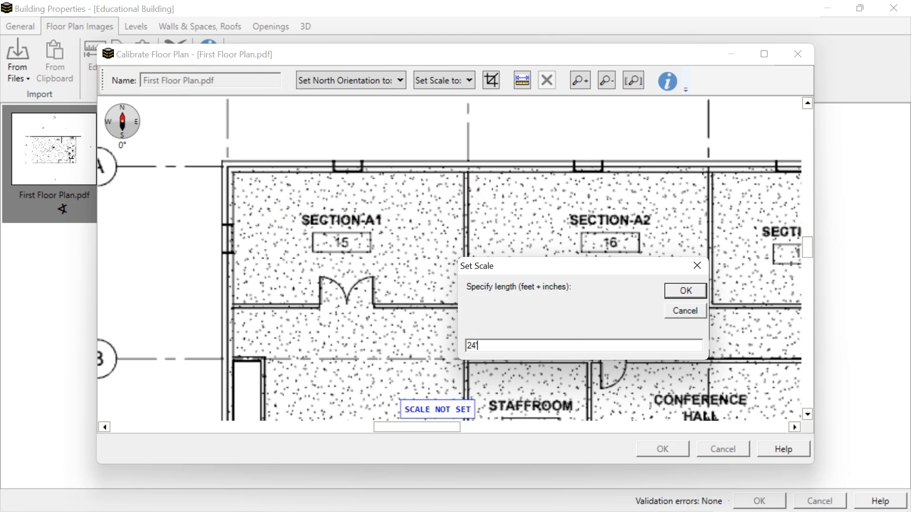
pyautogui.click(685, 290)
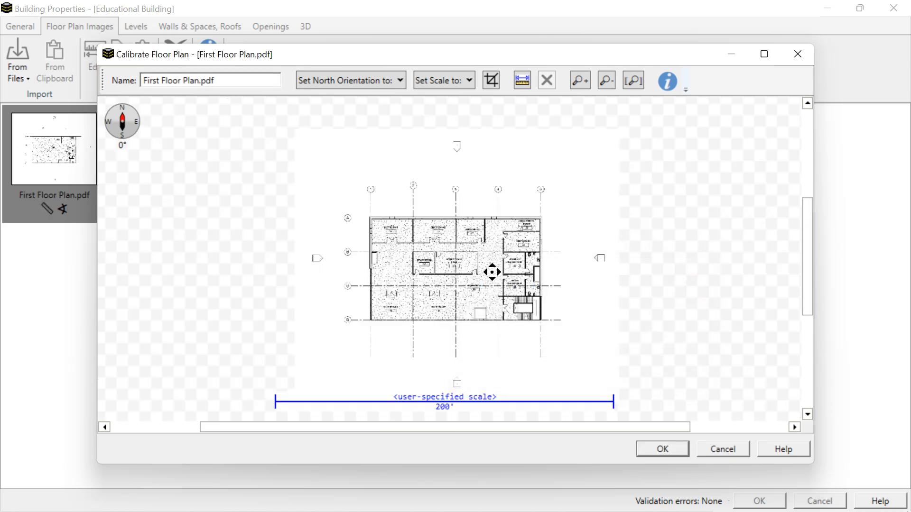
# Measure Section-A1's interior width on the scaled first floor plan to verify the calibration.
pyautogui.scroll(5, 479, 264)
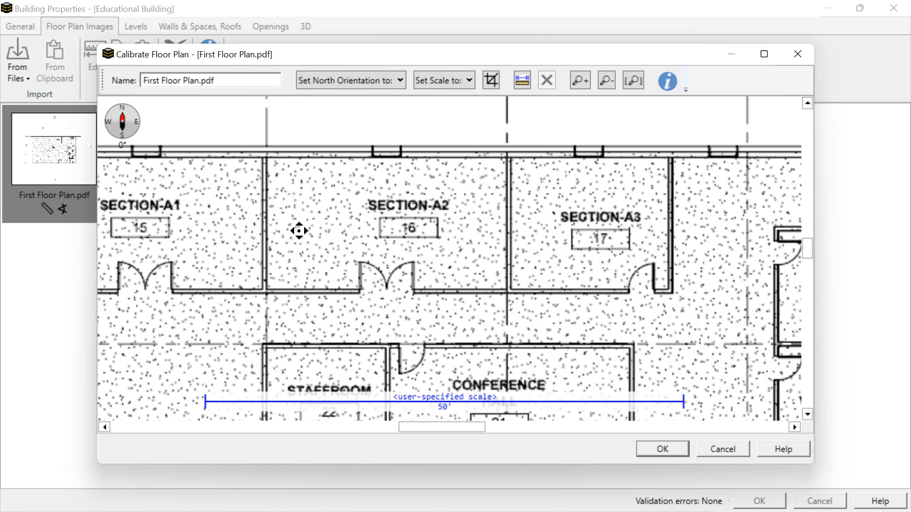
pyautogui.scroll(-2, 301, 229)
pyautogui.moveTo(301, 230); pyautogui.dragTo(377, 236)
pyautogui.scroll(2, 288, 241)
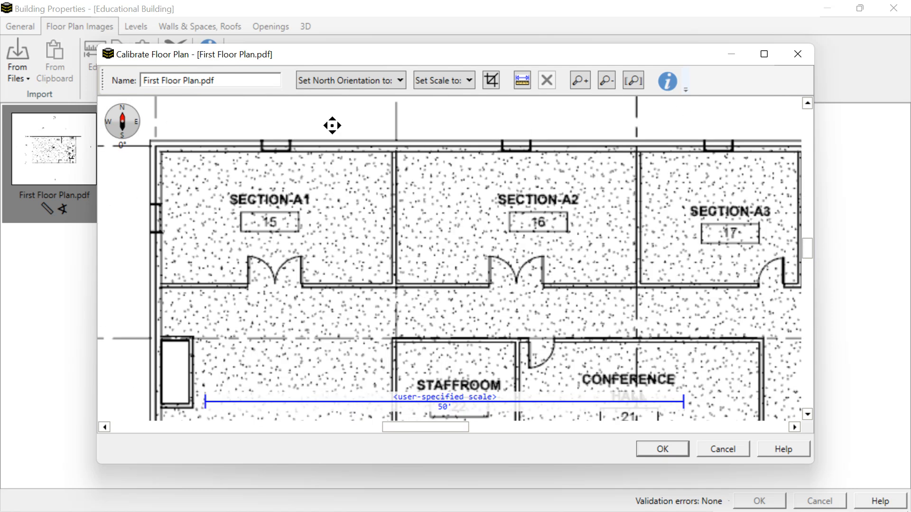
pyautogui.click(522, 83)
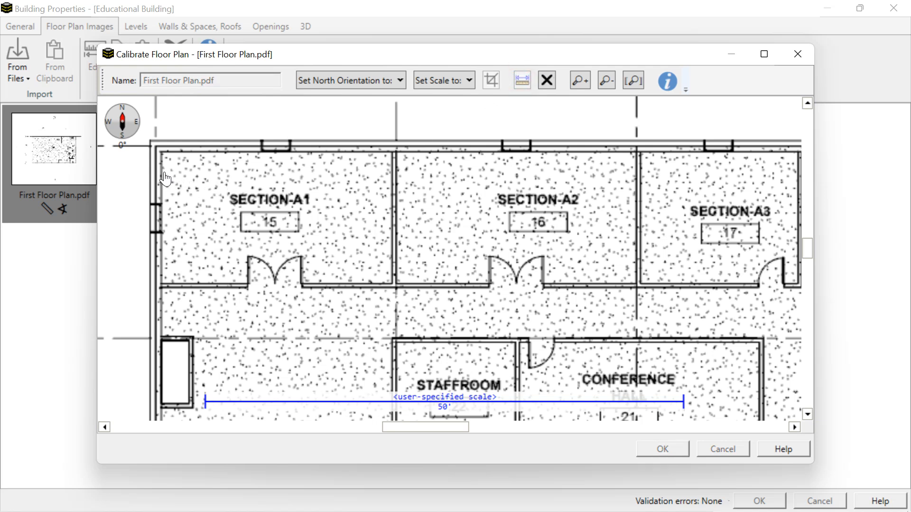
pyautogui.moveTo(162, 175); pyautogui.dragTo(400, 172)
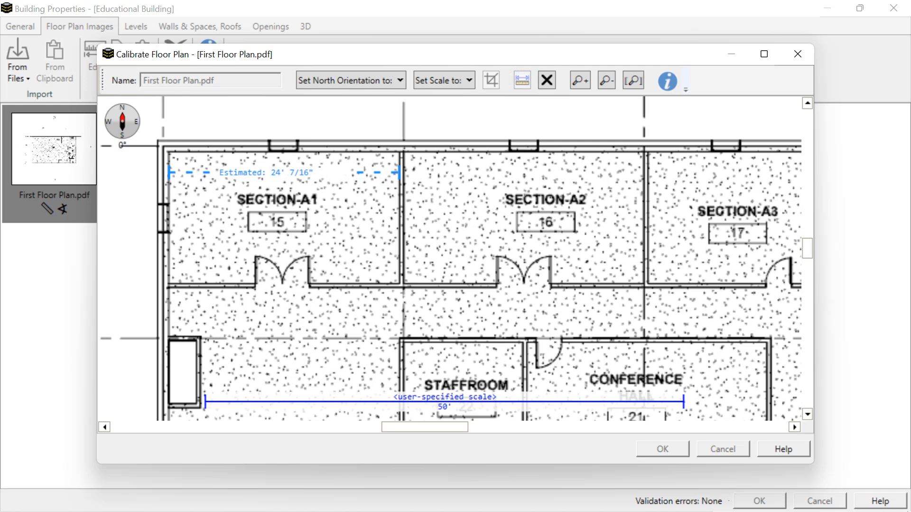
pyautogui.press('Escape')
# Measure the Staffroom's interior width between its side walls on the scaled first floor plan.
pyautogui.scroll(-2, 469, 246)
pyautogui.moveTo(486, 308); pyautogui.dragTo(445, 276)
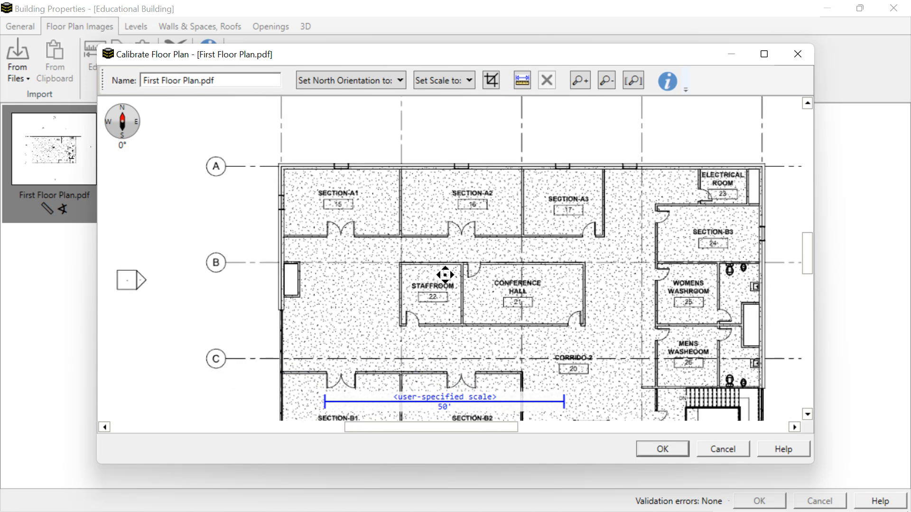
pyautogui.scroll(3, 417, 308)
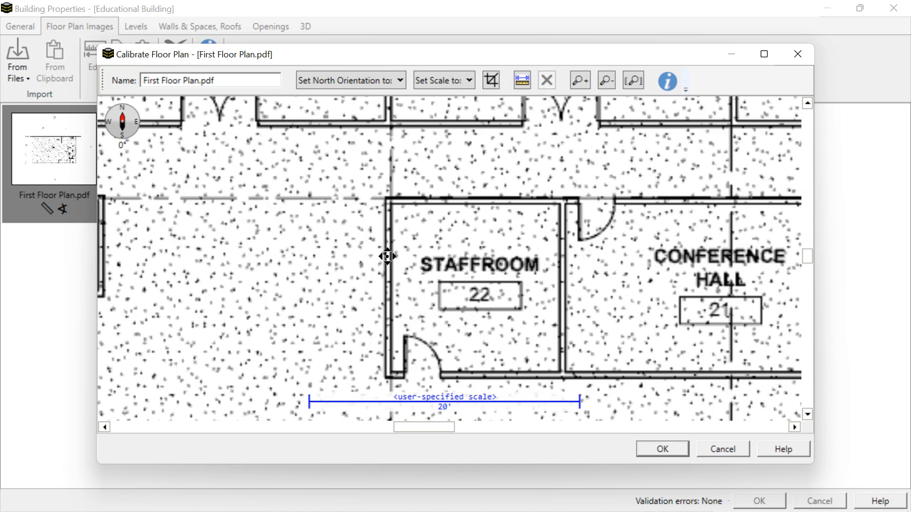
pyautogui.click(523, 88)
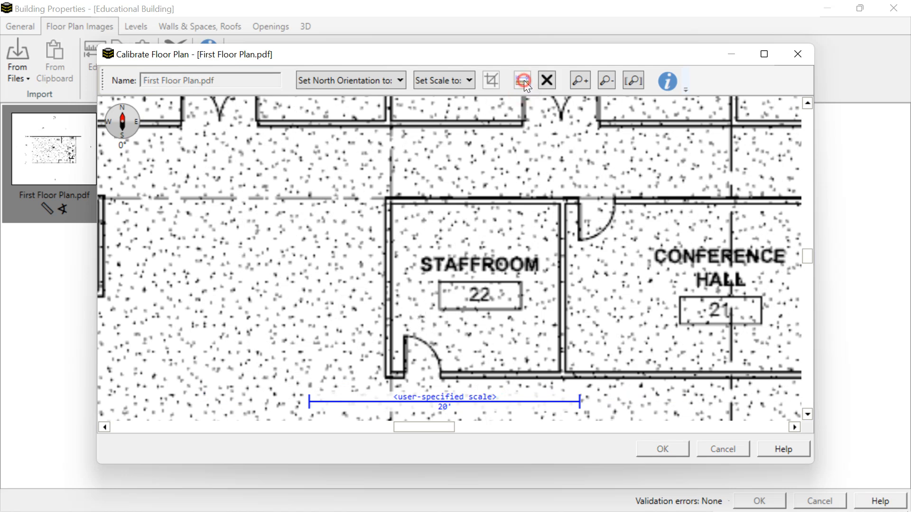
pyautogui.click(390, 268)
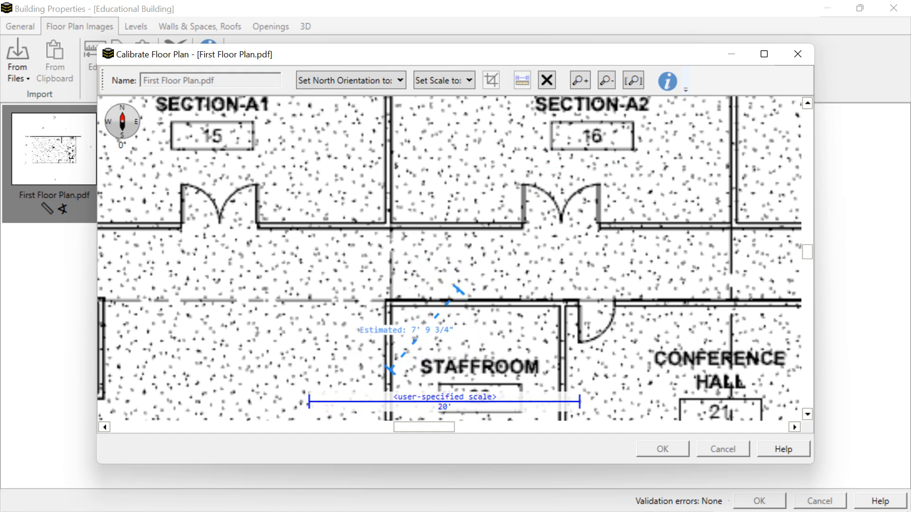
pyautogui.press('Escape')
pyautogui.moveTo(421, 361); pyautogui.dragTo(404, 304)
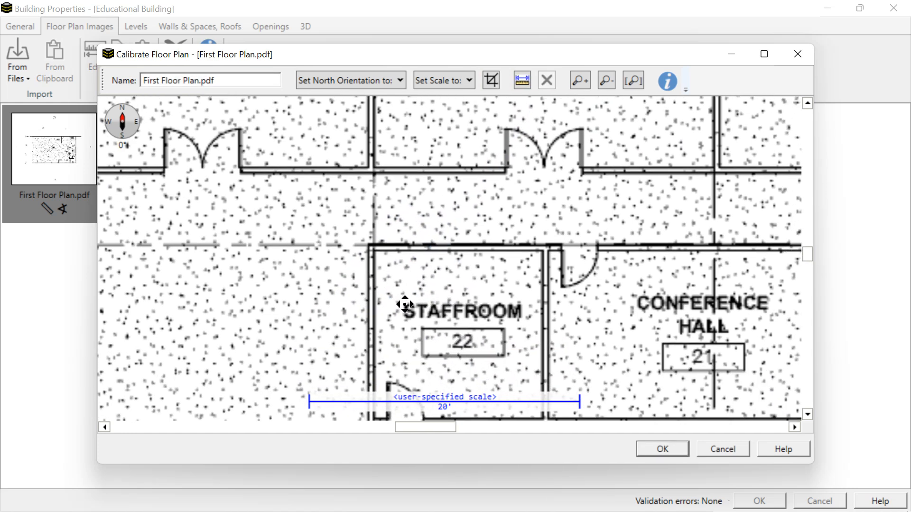
pyautogui.click(523, 88)
pyautogui.moveTo(374, 287); pyautogui.dragTo(542, 286)
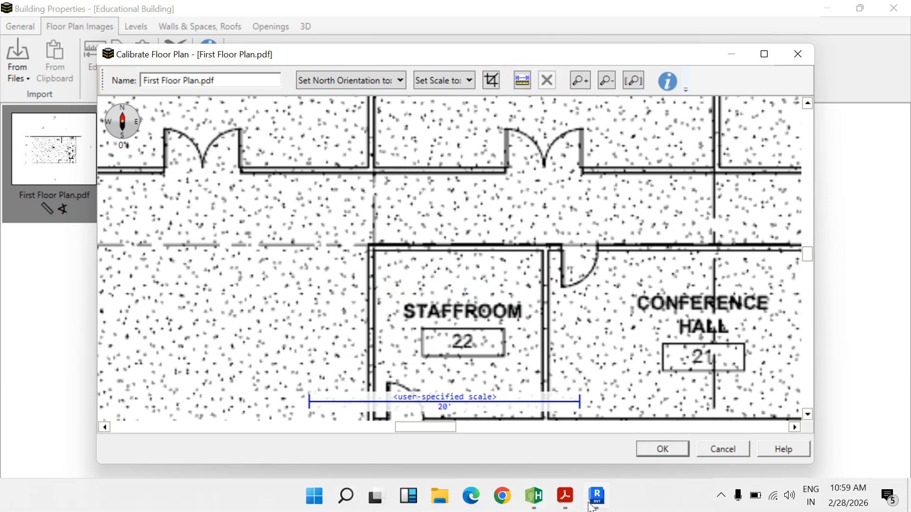
# Switch to Revit and measure the Staffroom's interior width between its side walls in the 1-FF plan with an aligned dimension.
pyautogui.click(596, 496)
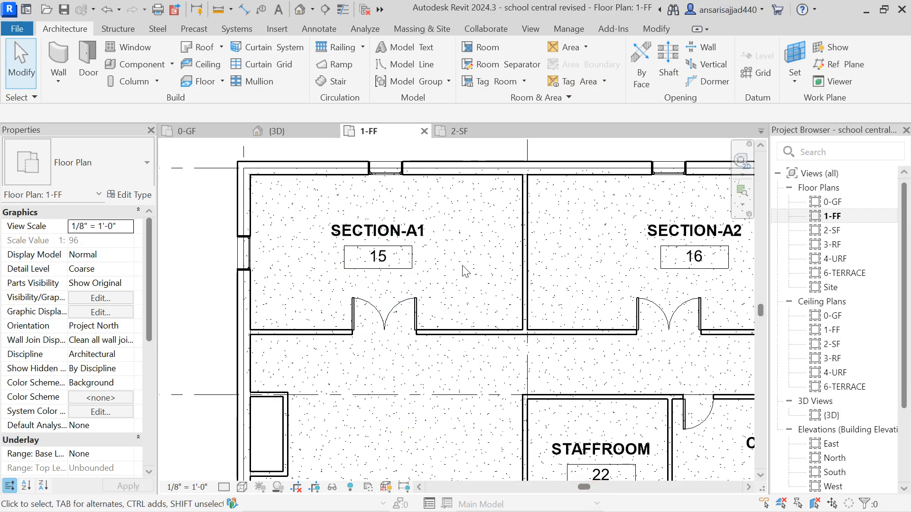
pyautogui.moveTo(421, 309); pyautogui.dragTo(393, 282)
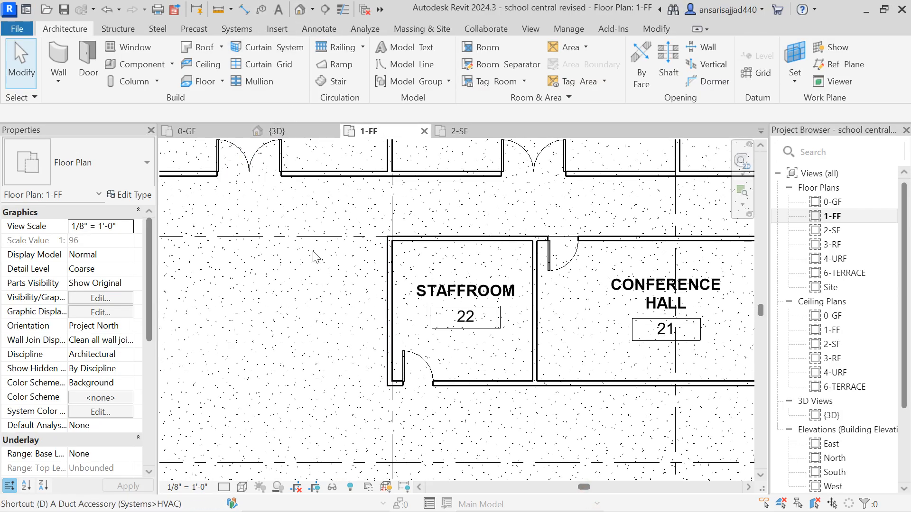
pyautogui.click(393, 283)
pyautogui.click(532, 277)
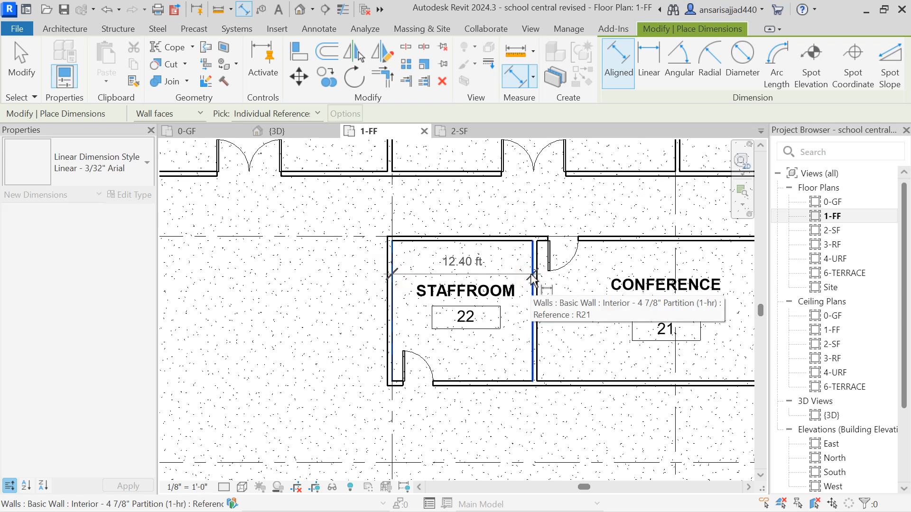
pyautogui.press('Escape')
pyautogui.press('Escape')
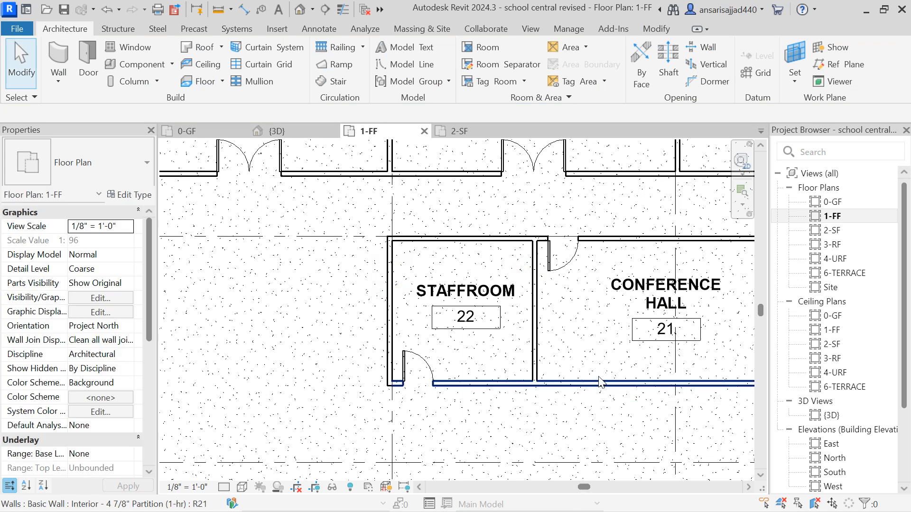
# Switch back to HAP and accept the calibration of First Floor Plan.pdf.
pyautogui.press('super+t')
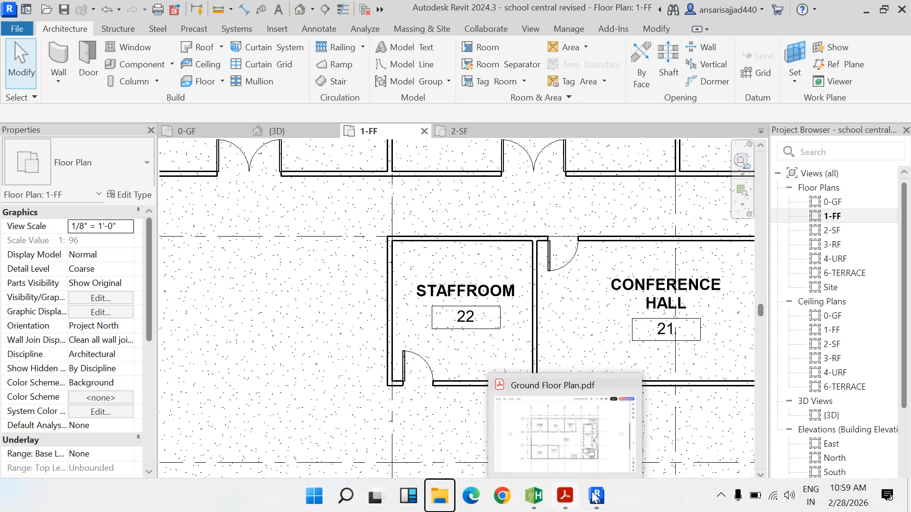
pyautogui.moveTo(597, 498)
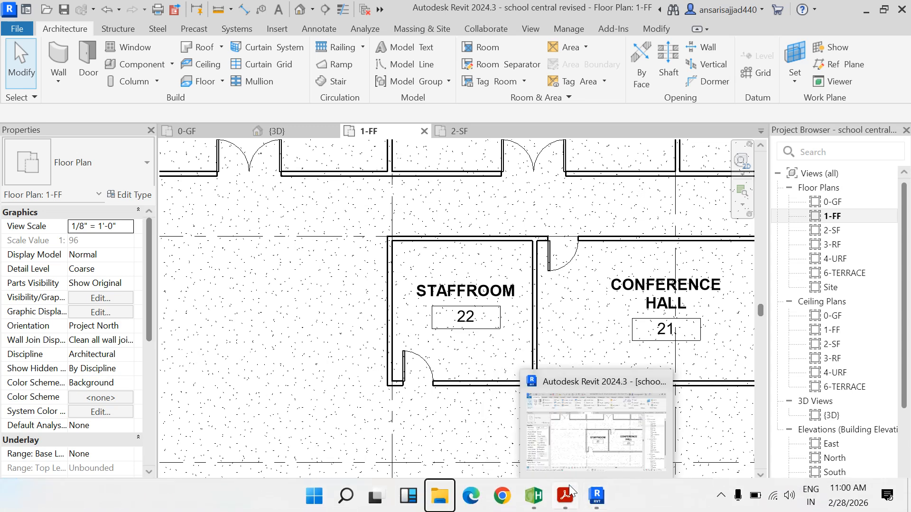
pyautogui.click(550, 492)
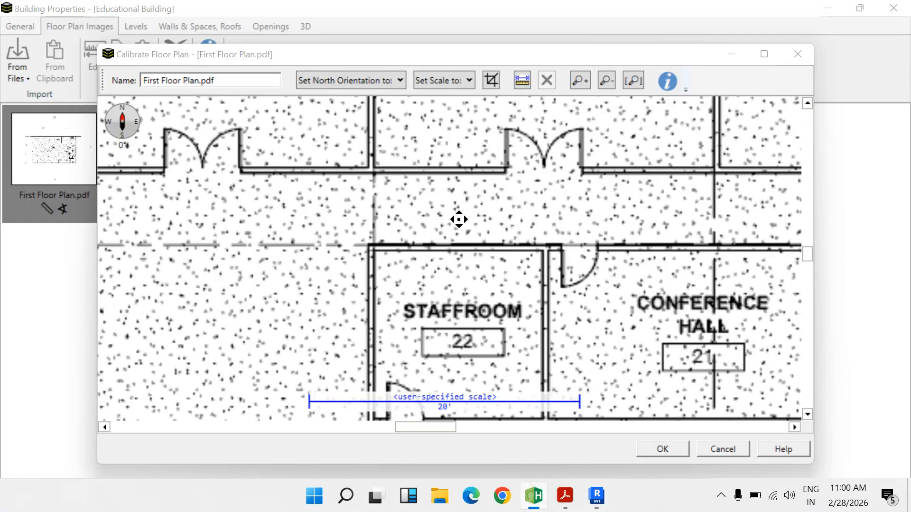
pyautogui.scroll(-4, 465, 228)
pyautogui.moveTo(522, 267); pyautogui.dragTo(448, 238)
pyautogui.click(663, 450)
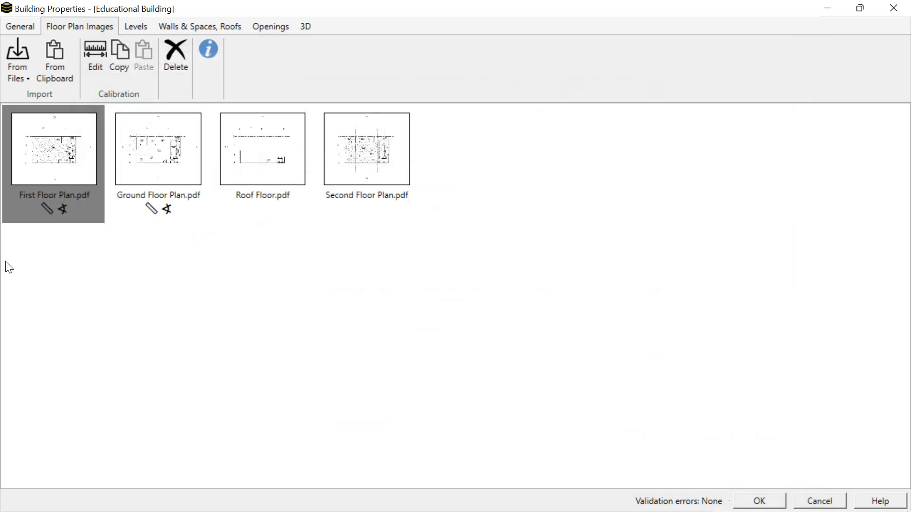
# Open Second Floor Plan.pdf for calibration and set its north orientation to Up.
pyautogui.click(370, 177)
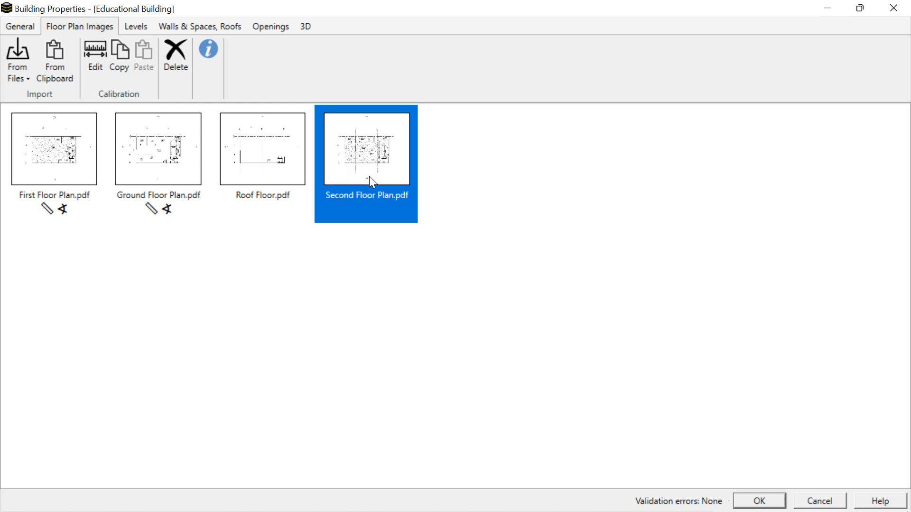
pyautogui.click(90, 62)
pyautogui.click(383, 78)
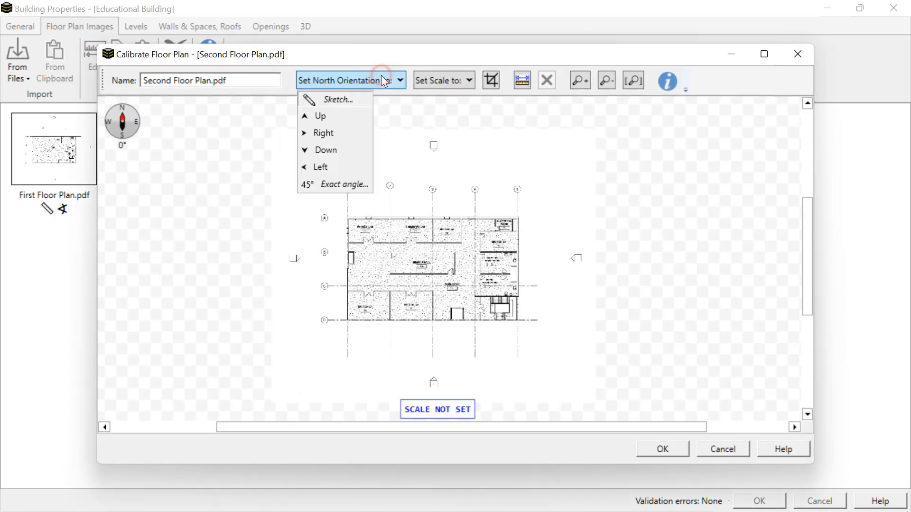
pyautogui.click(331, 113)
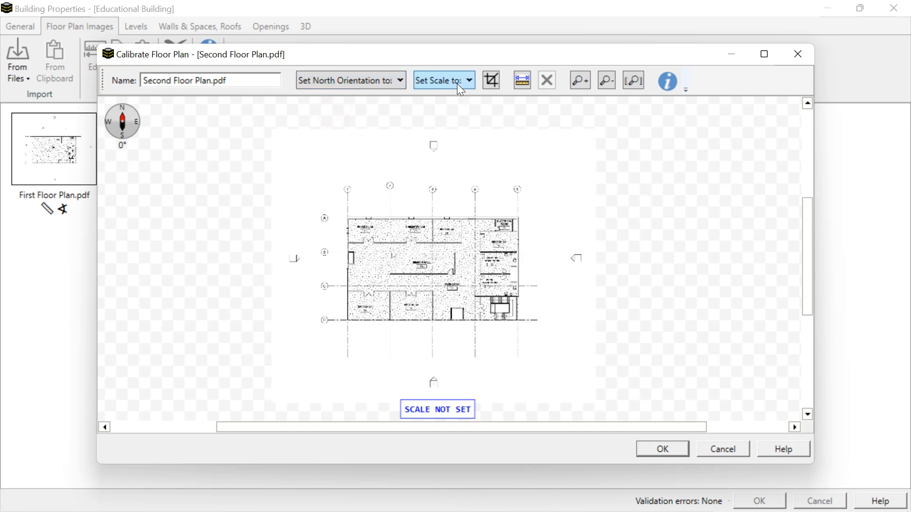
# Measure the Physics Lab's interior width on the unscaled second floor plan.
pyautogui.moveTo(409, 291); pyautogui.dragTo(431, 229)
pyautogui.scroll(1, 399, 228)
pyautogui.scroll(-1, 422, 161)
pyautogui.moveTo(422, 165); pyautogui.dragTo(289, 211)
pyautogui.scroll(1, 374, 227)
pyautogui.scroll(4, 303, 199)
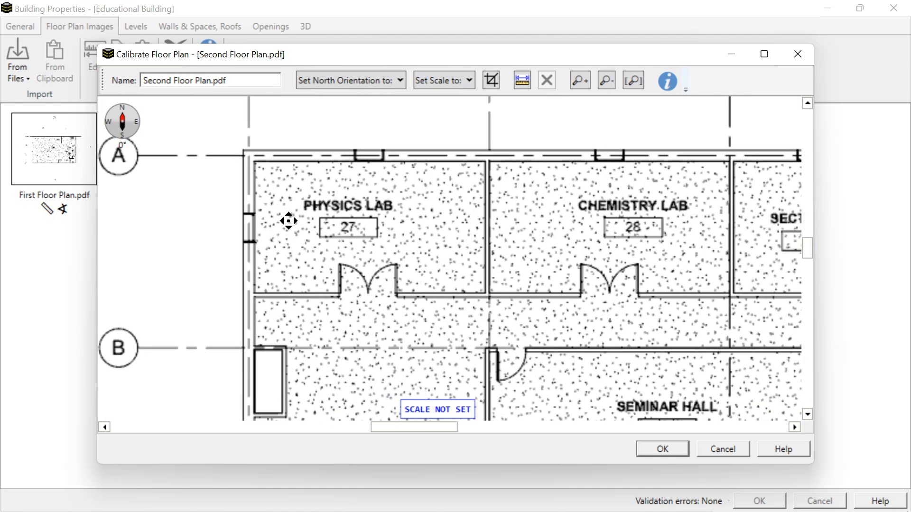
pyautogui.click(521, 82)
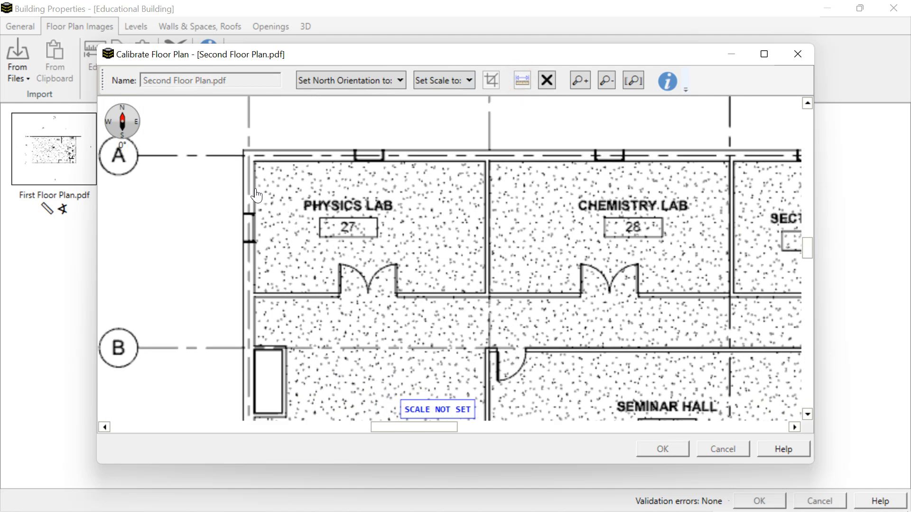
pyautogui.moveTo(256, 190); pyautogui.dragTo(484, 189)
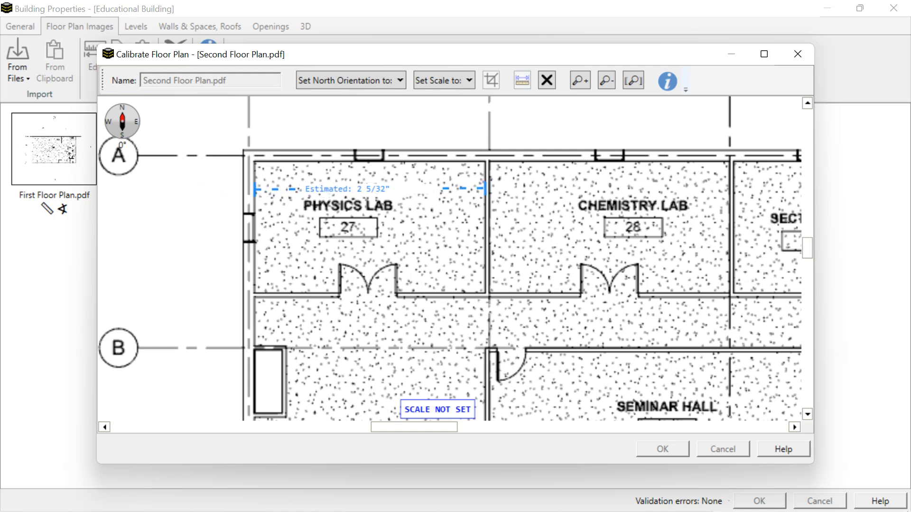
pyautogui.moveTo(484, 189); pyautogui.dragTo(484, 189)
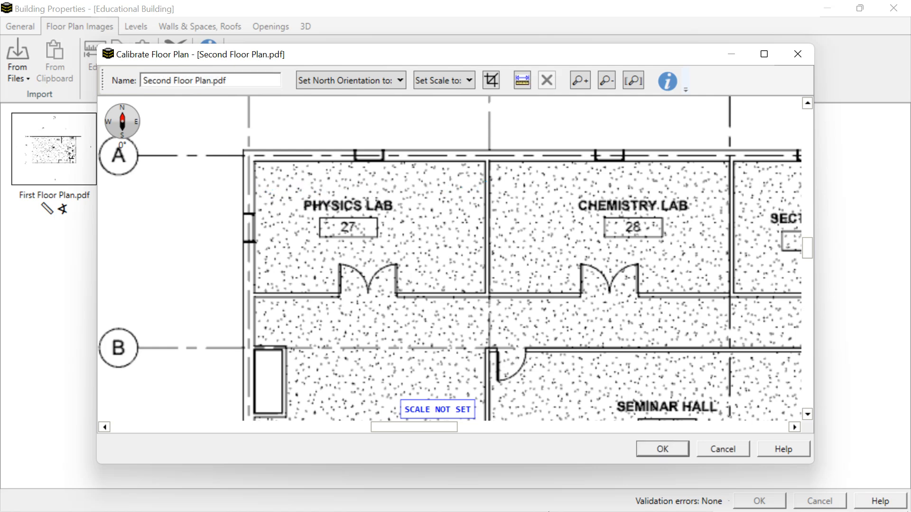
# Switch to Revit, open the 2-SF floor plan and measure the Physics Lab's interior width with an aligned dimension.
pyautogui.click(591, 498)
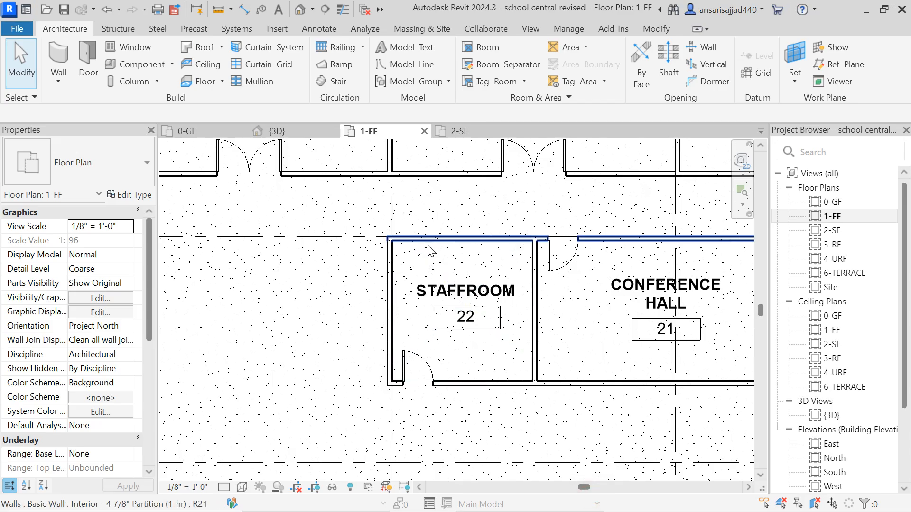
pyautogui.scroll(-3, 439, 233)
pyautogui.click(825, 231)
pyautogui.doubleClick(826, 231)
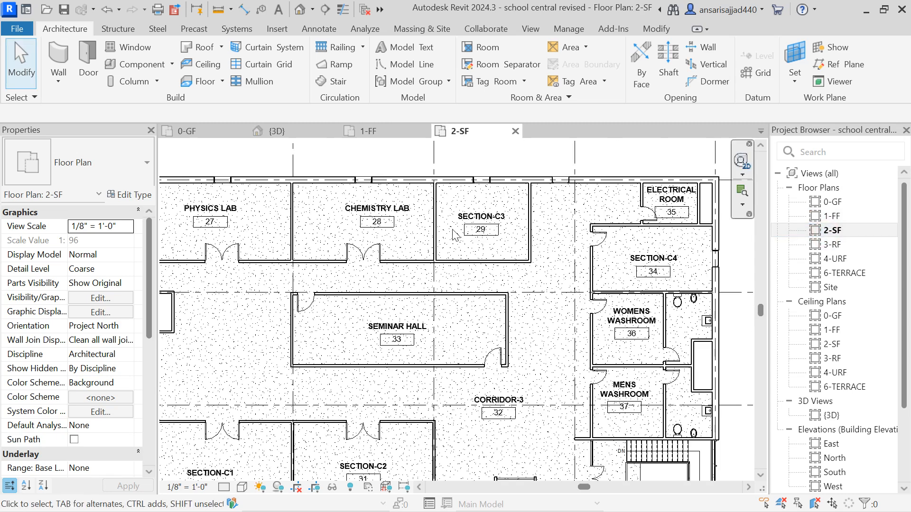
pyautogui.scroll(5, 310, 242)
pyautogui.press('d')
pyautogui.press('i')
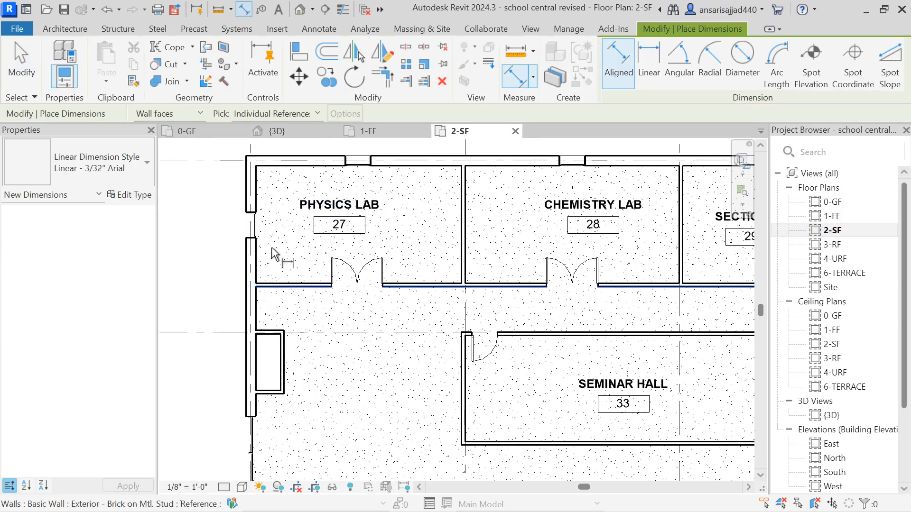
pyautogui.click(257, 199)
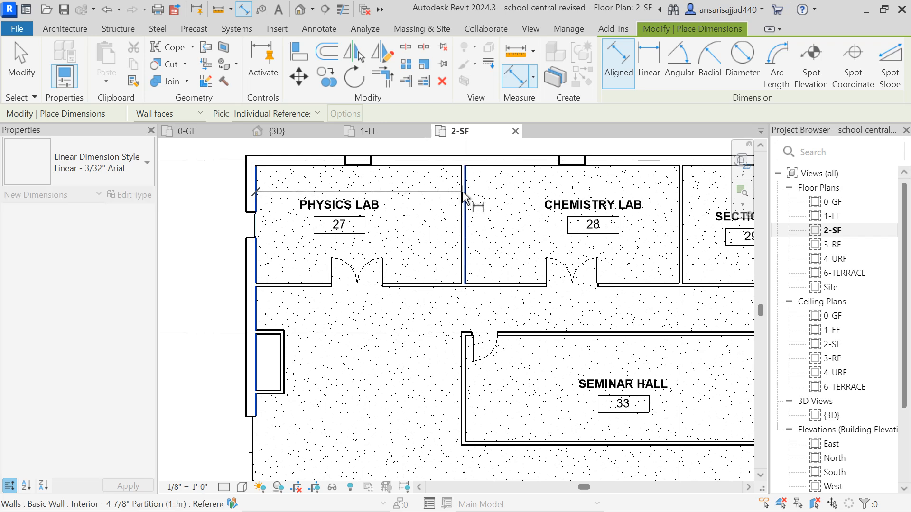
pyautogui.click(462, 197)
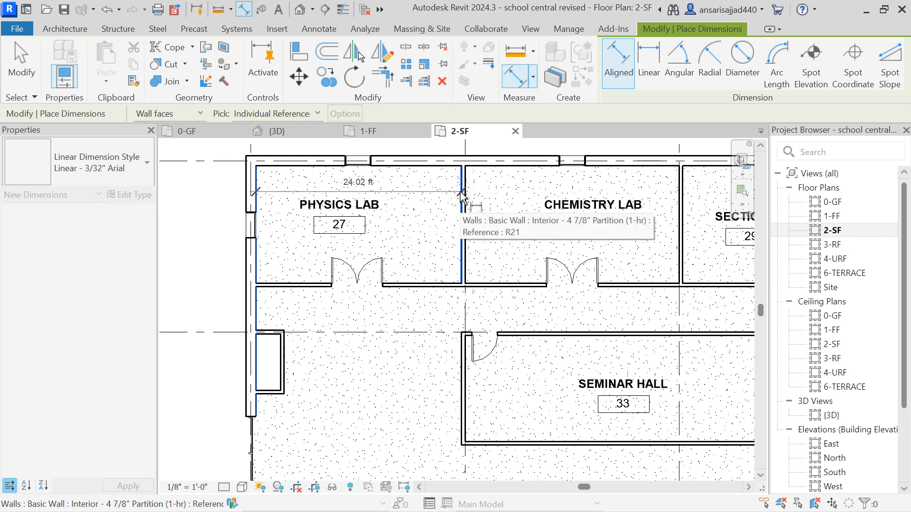
pyautogui.press('Escape')
pyautogui.press('Escape')
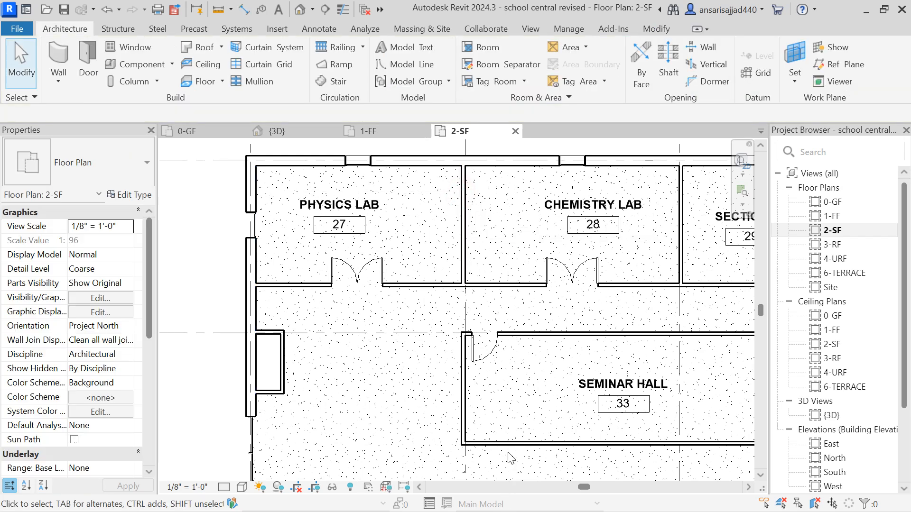
# Switch to HAP, scale the second floor plan with a line sketched across the Physics Lab's interior width set to 24', and accept the calibration.
pyautogui.click(490, 455)
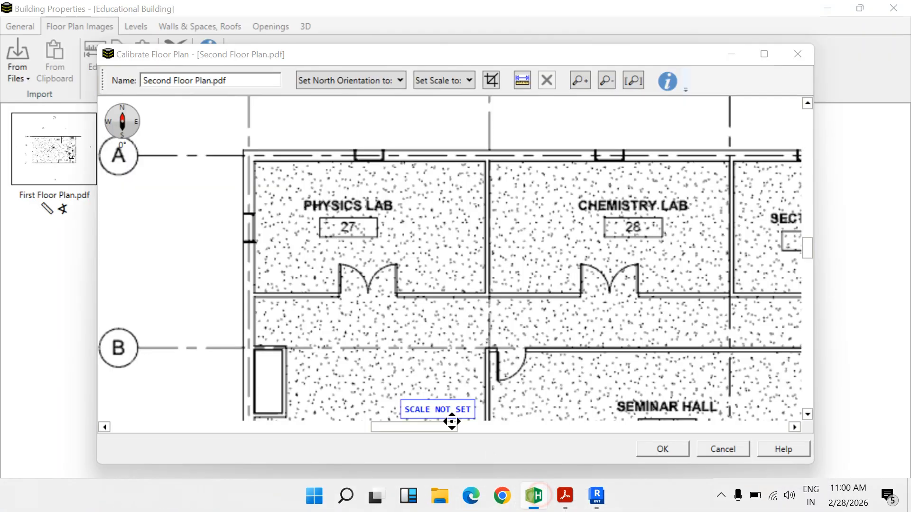
pyautogui.moveTo(367, 239); pyautogui.dragTo(344, 237)
pyautogui.click(468, 81)
pyautogui.click(469, 97)
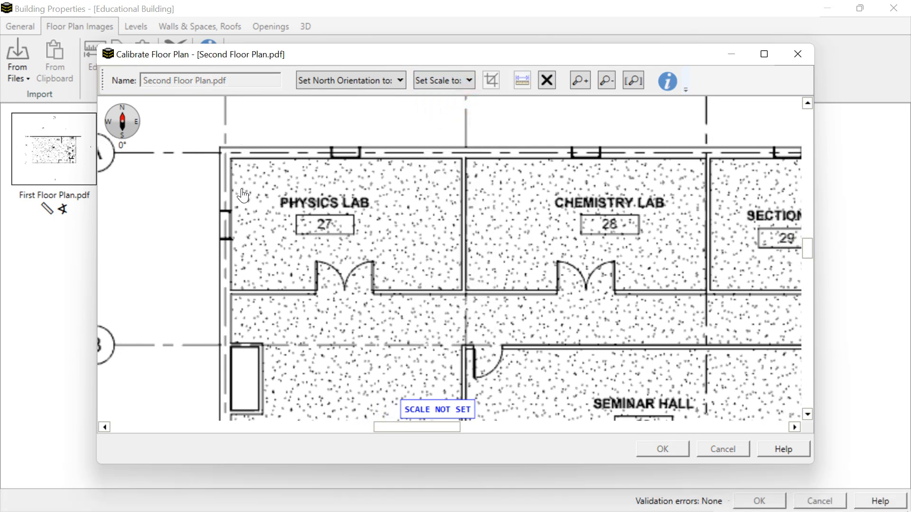
pyautogui.moveTo(232, 192); pyautogui.dragTo(463, 196)
pyautogui.write('24')
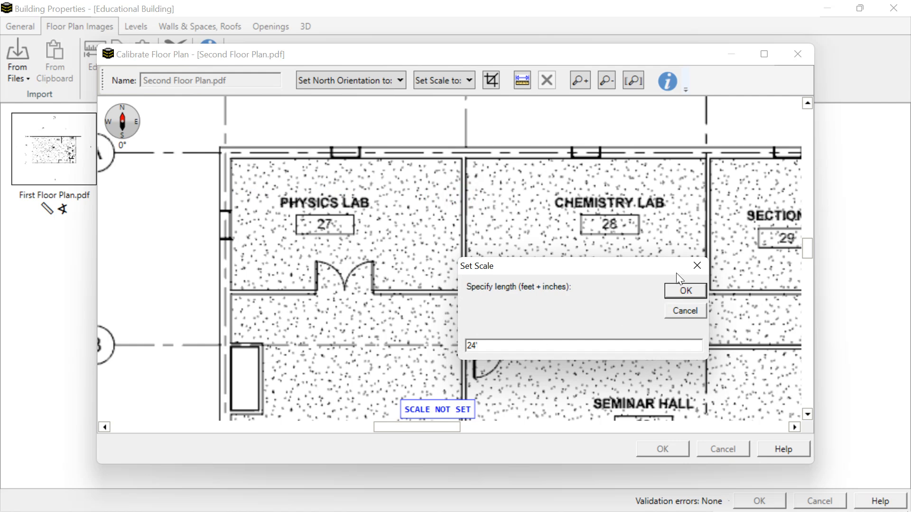
pyautogui.click(683, 291)
pyautogui.click(663, 450)
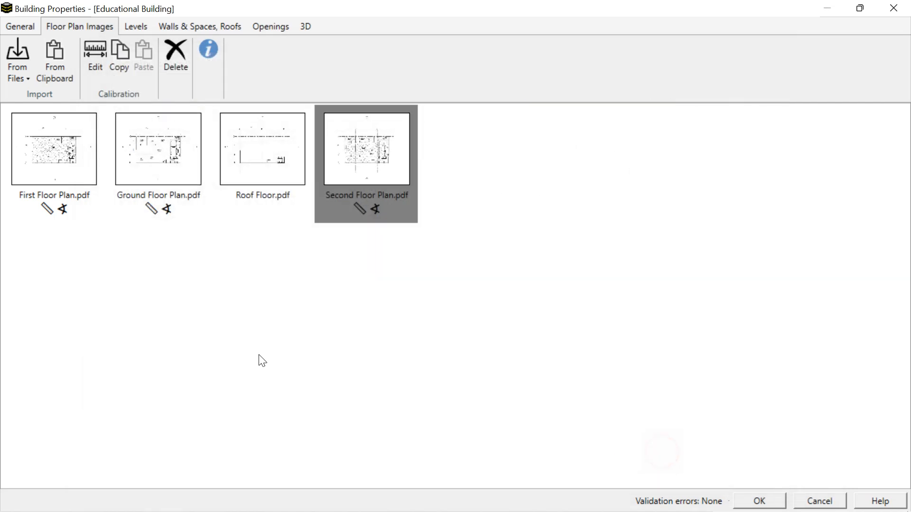
# Select Roof Floor.pdf among the plan images, switch to Revit and open the 3-RF floor plan.
pyautogui.click(256, 188)
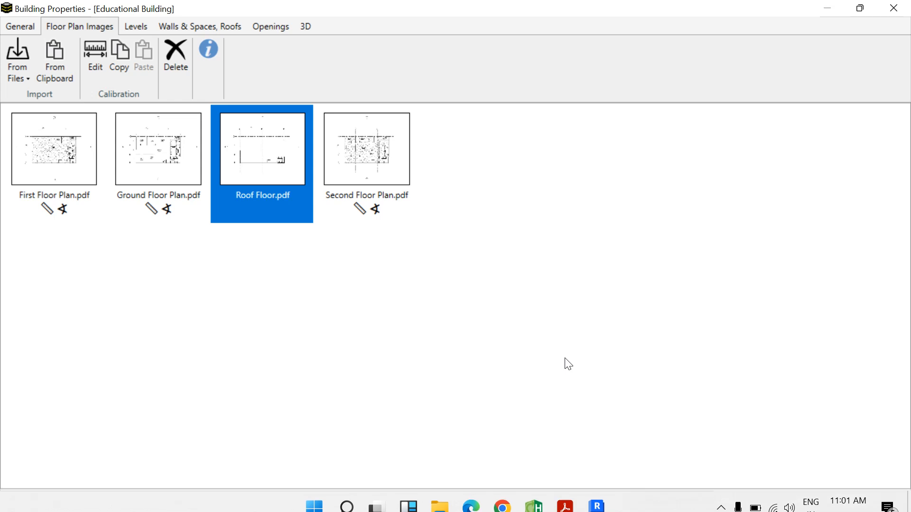
pyautogui.click(589, 494)
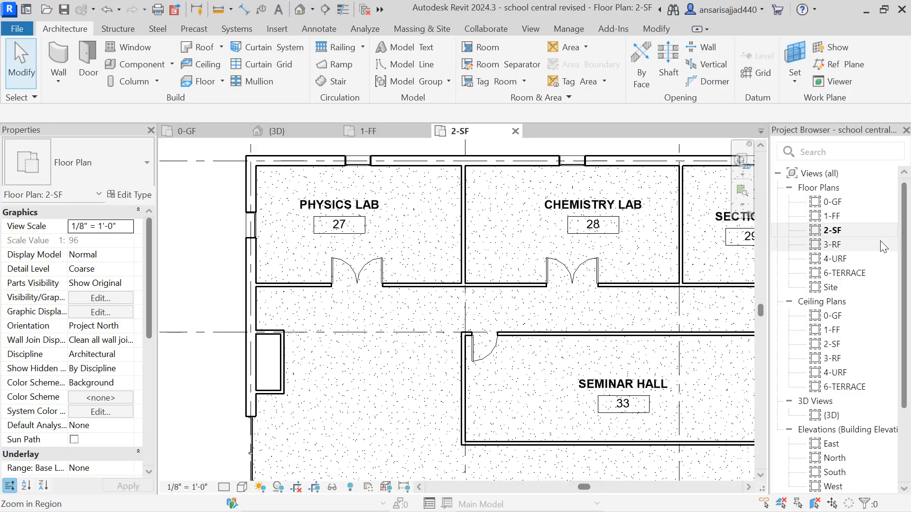
pyautogui.click(833, 246)
pyautogui.doubleClick(834, 247)
pyautogui.scroll(-3, 429, 261)
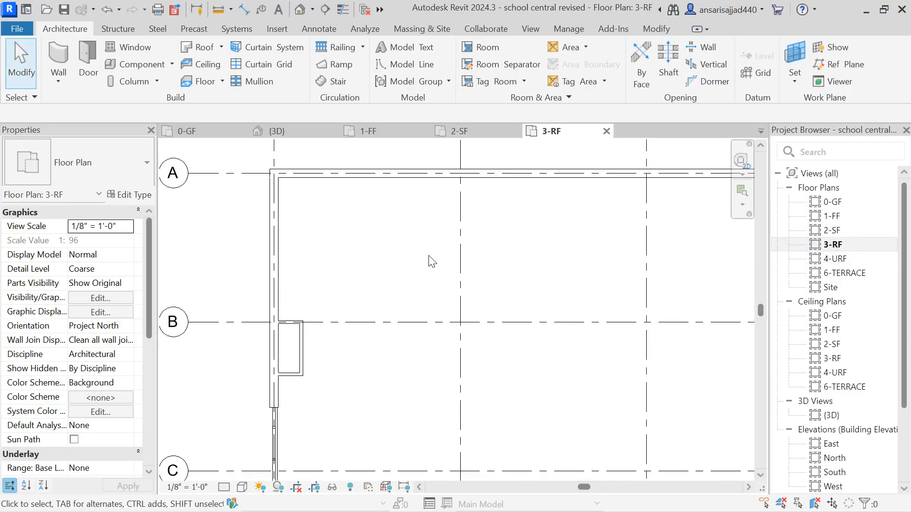
pyautogui.scroll(-1, 496, 269)
pyautogui.moveTo(574, 297); pyautogui.dragTo(451, 281)
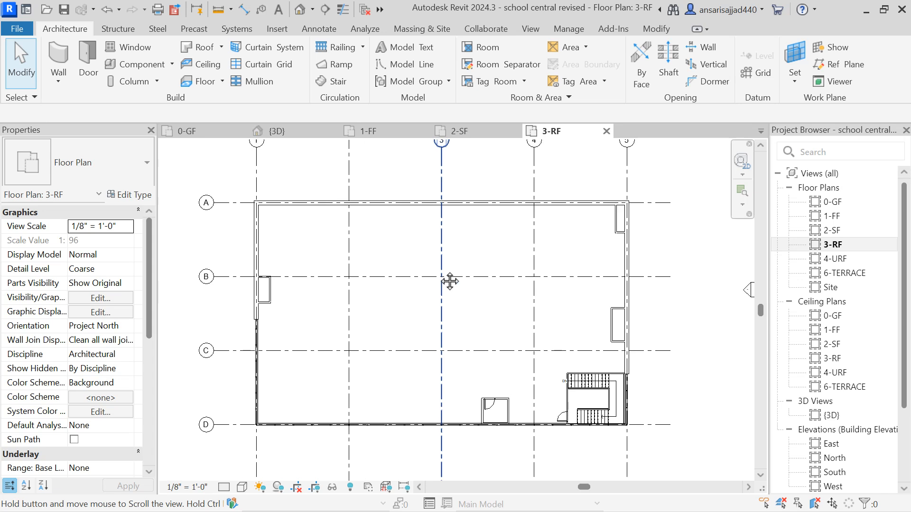
pyautogui.scroll(1, 285, 223)
pyautogui.scroll(-1, 284, 223)
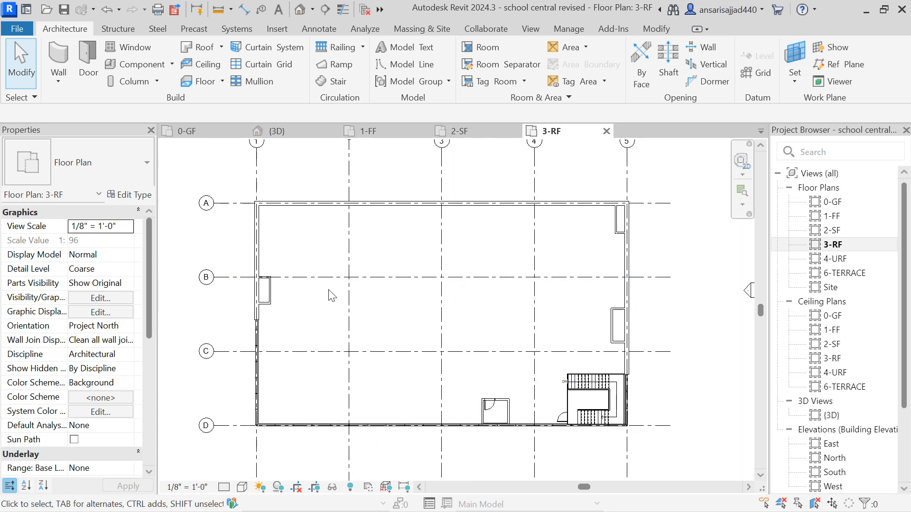
# Measure the interior width of the small room on grid D between grids 3 and 4 with an aligned dimension.
pyautogui.scroll(3, 494, 422)
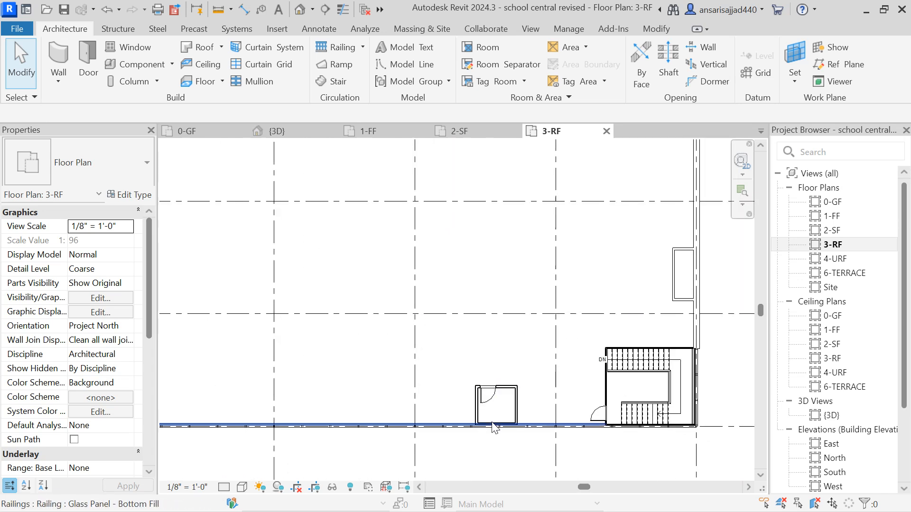
pyautogui.scroll(1, 508, 405)
pyautogui.moveTo(511, 406); pyautogui.dragTo(408, 320)
pyautogui.press('d')
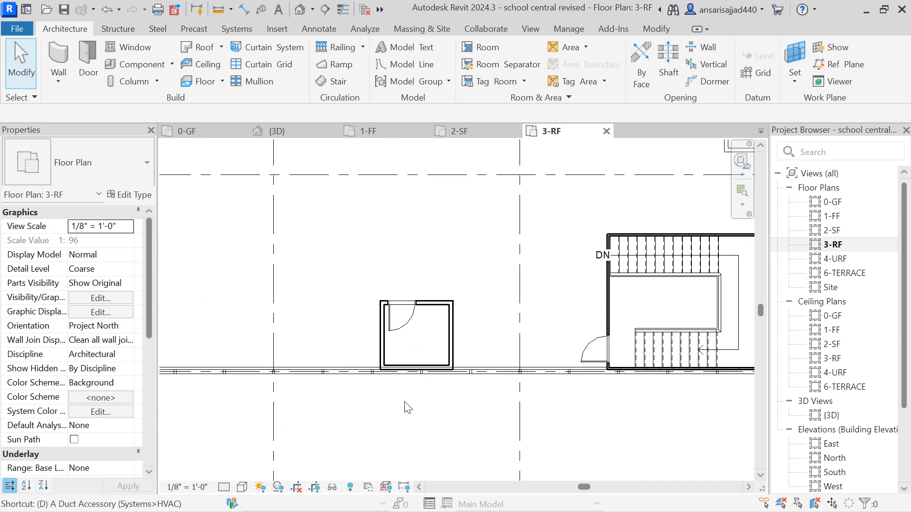
pyautogui.press('i')
pyautogui.click(389, 350)
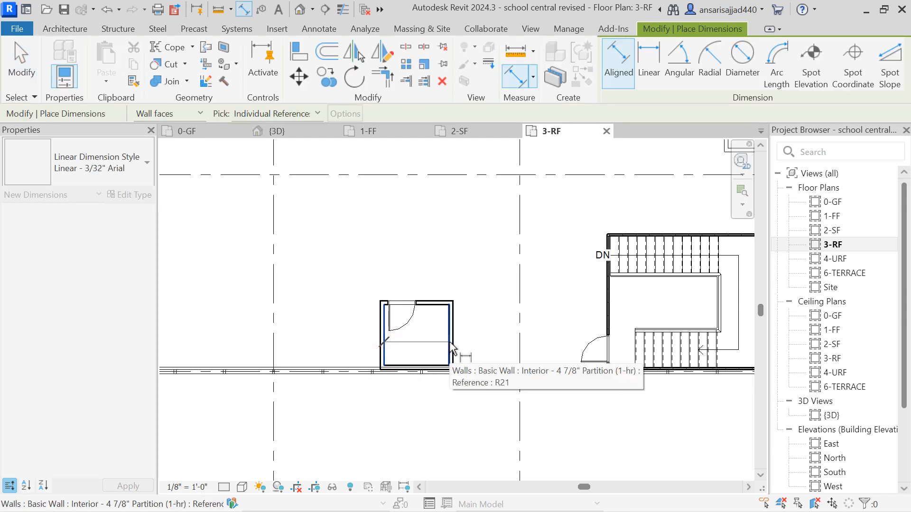
pyautogui.click(448, 342)
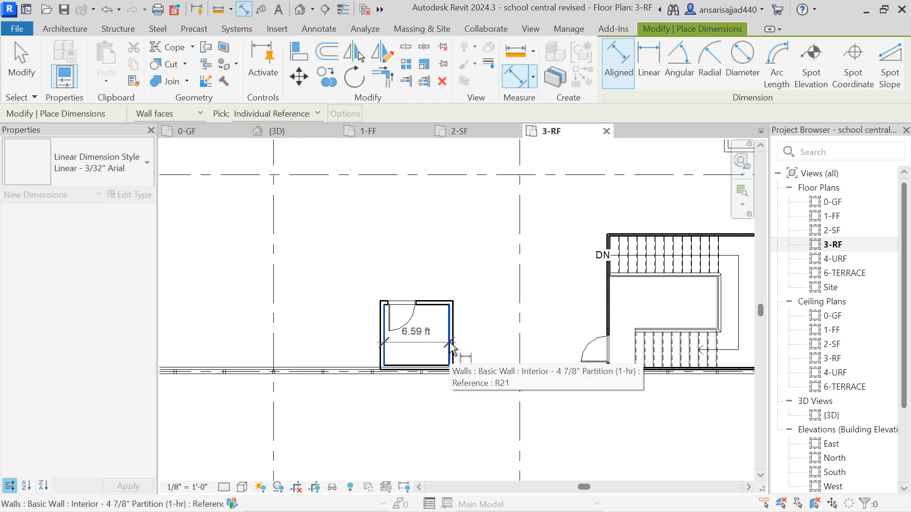
pyautogui.scroll(1, 450, 349)
pyautogui.scroll(2, 448, 350)
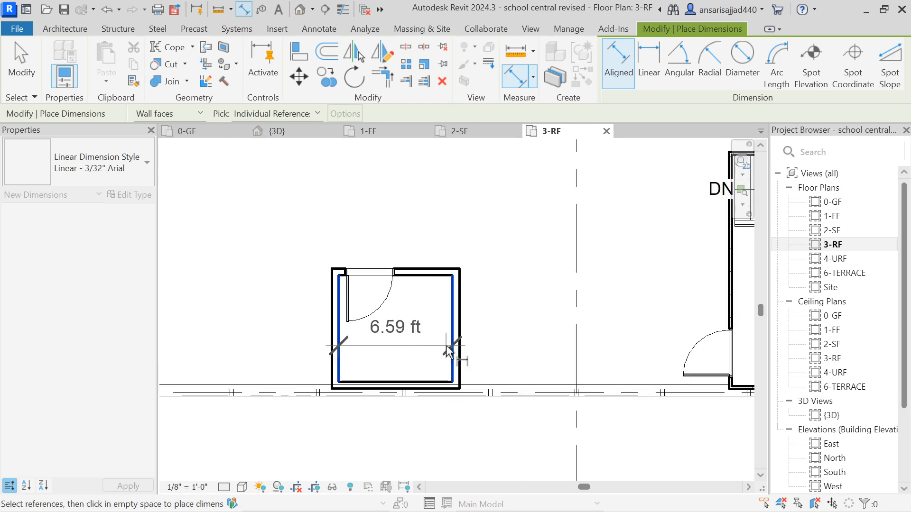
# Measure the interior depth of the small room on grid D between its inner wall faces with an aligned dimension.
pyautogui.scroll(-2, 449, 351)
pyautogui.press('Escape')
pyautogui.click(437, 304)
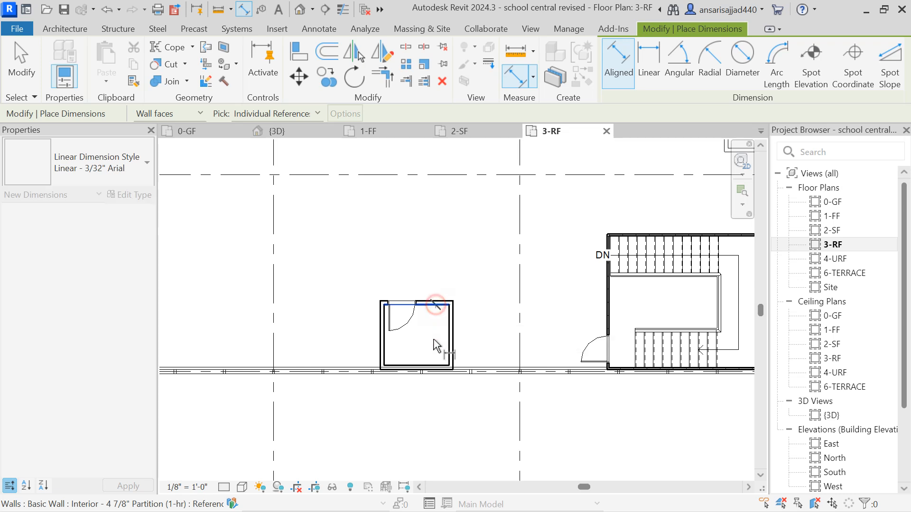
pyautogui.scroll(1, 437, 368)
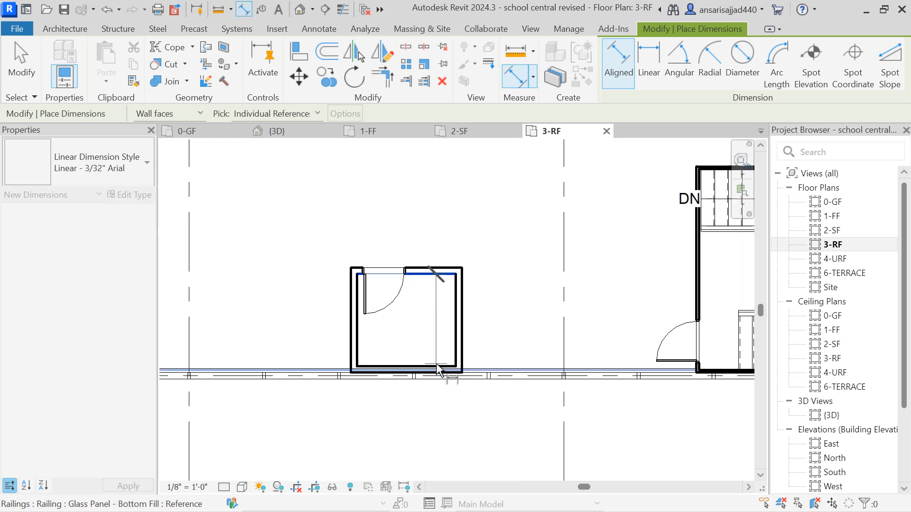
pyautogui.scroll(3, 435, 371)
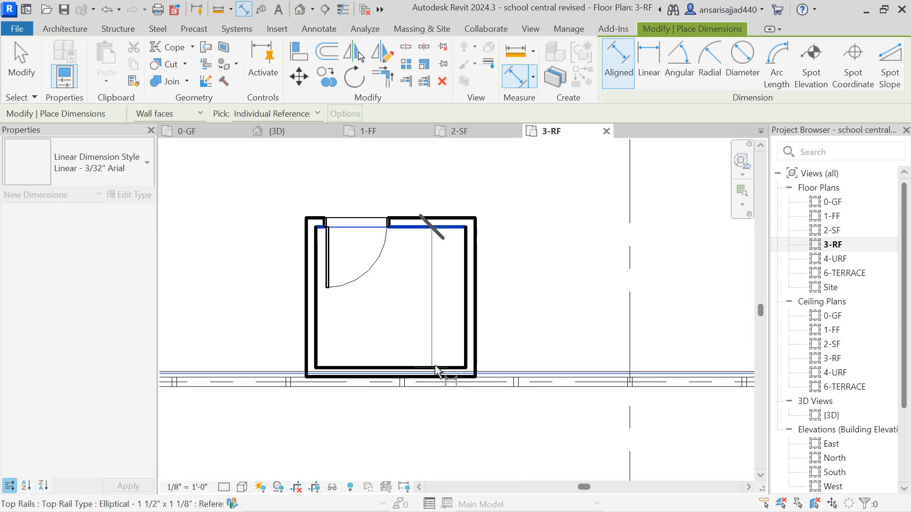
pyautogui.click(437, 361)
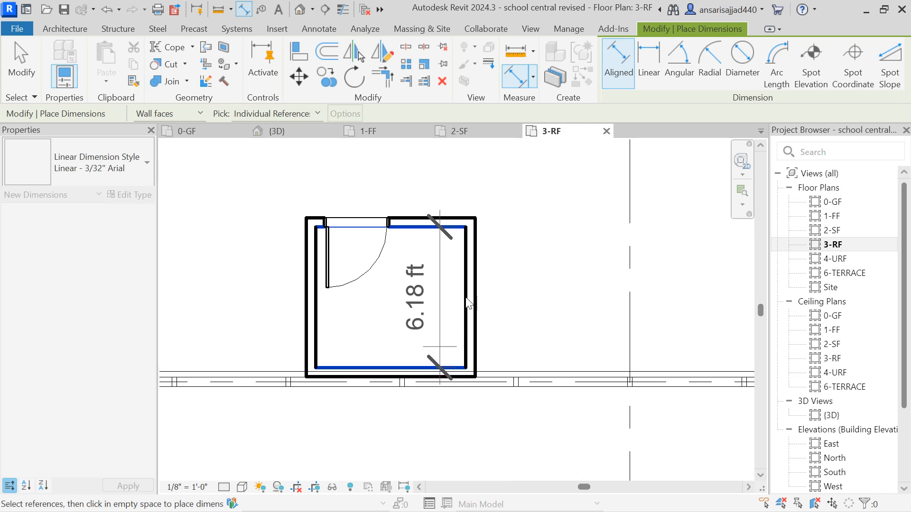
pyautogui.press('Escape')
# Measure the small room's interior width again with an aligned dimension and exit the dimension command.
pyautogui.scroll(-3, 429, 380)
pyautogui.scroll(2, 356, 356)
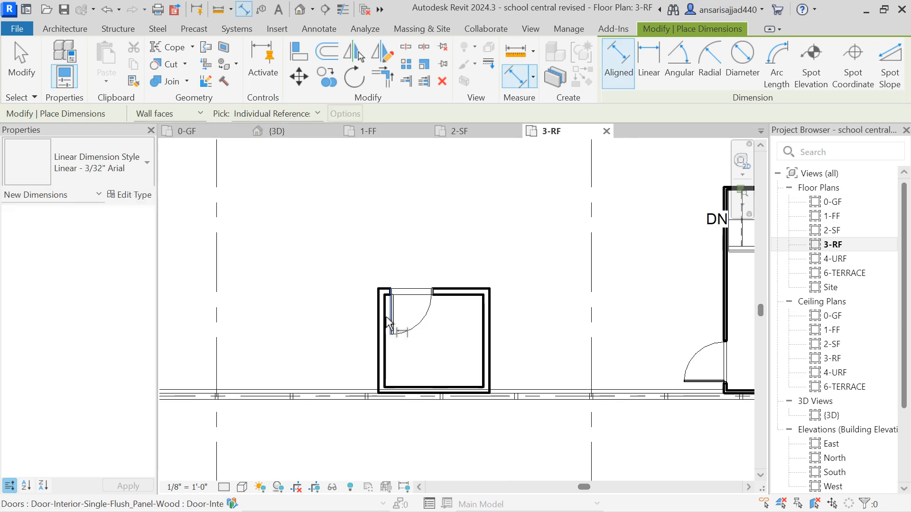
pyautogui.click(386, 353)
pyautogui.click(480, 355)
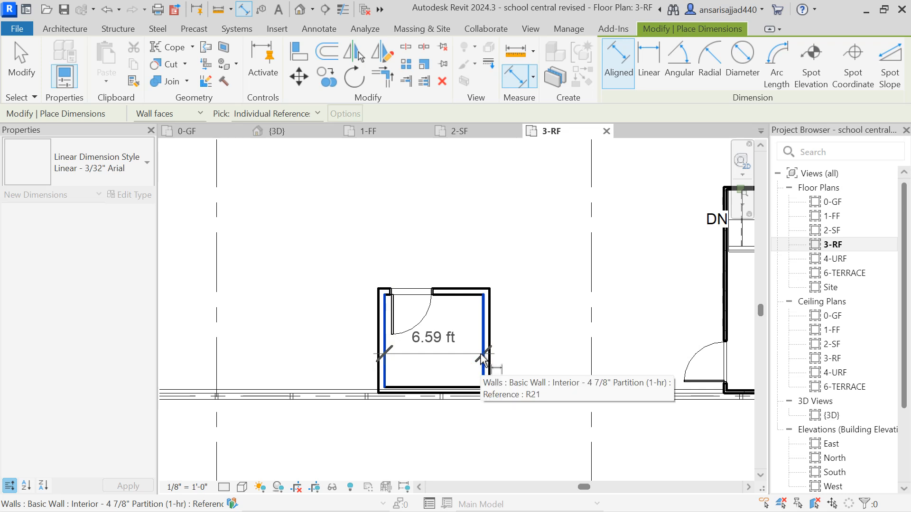
pyautogui.press('Escape')
pyautogui.press('Escape')
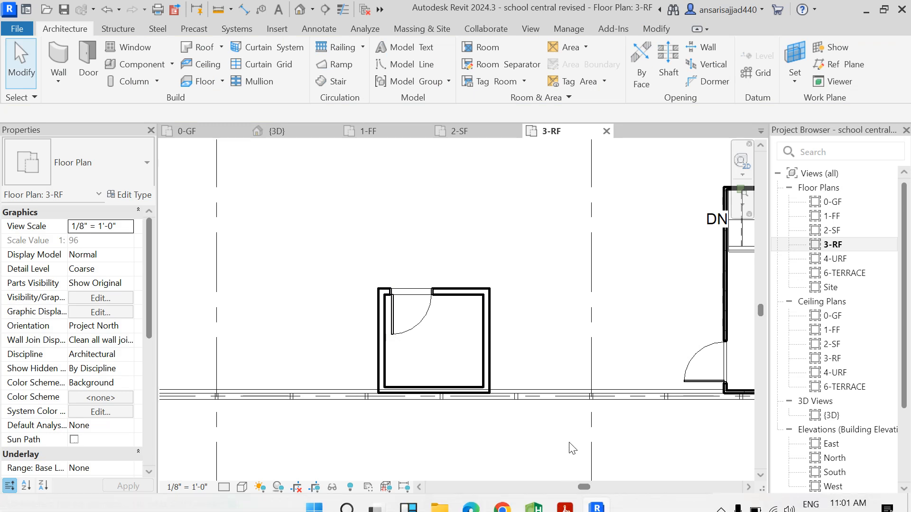
# Switch to HAP, open Roof Floor.pdf for calibration and set its north orientation to 0°.
pyautogui.click(533, 496)
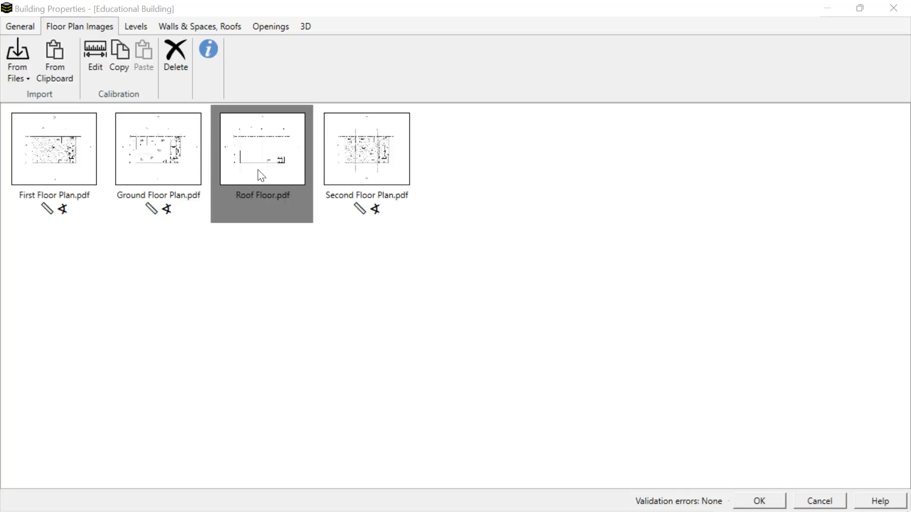
pyautogui.click(95, 66)
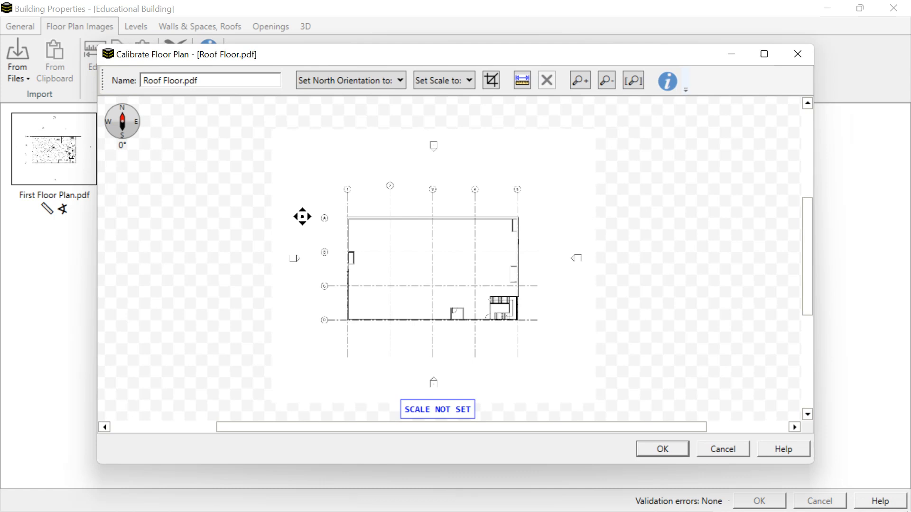
pyautogui.click(351, 82)
pyautogui.click(342, 115)
# Try to set the roof plan's scale from a line sketched across the small room's interior width with a length of 6.59.
pyautogui.click(444, 82)
pyautogui.click(447, 100)
pyautogui.scroll(5, 482, 346)
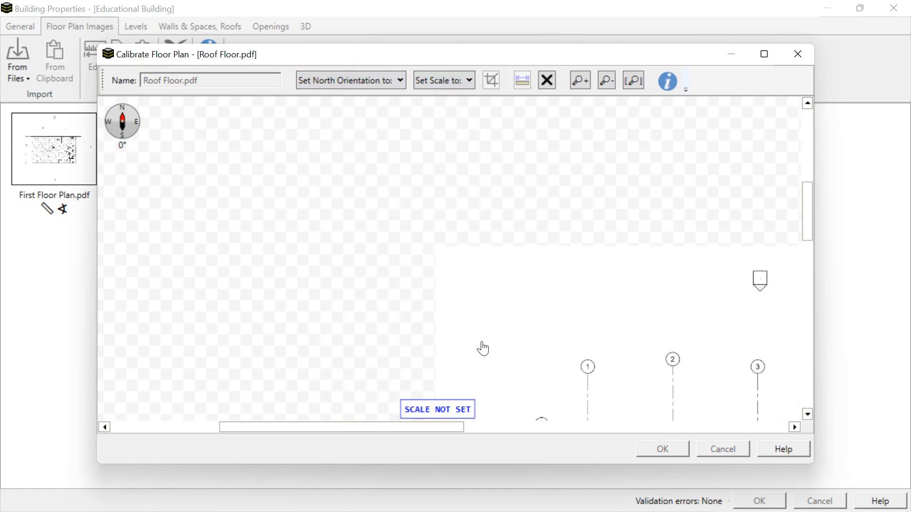
pyautogui.scroll(-5, 338, 216)
pyautogui.scroll(6, 459, 291)
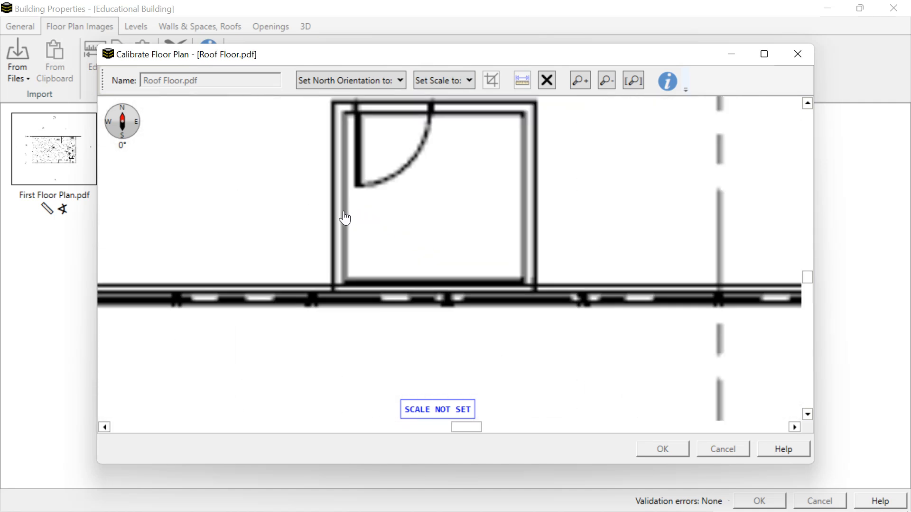
pyautogui.moveTo(346, 214); pyautogui.dragTo(521, 217)
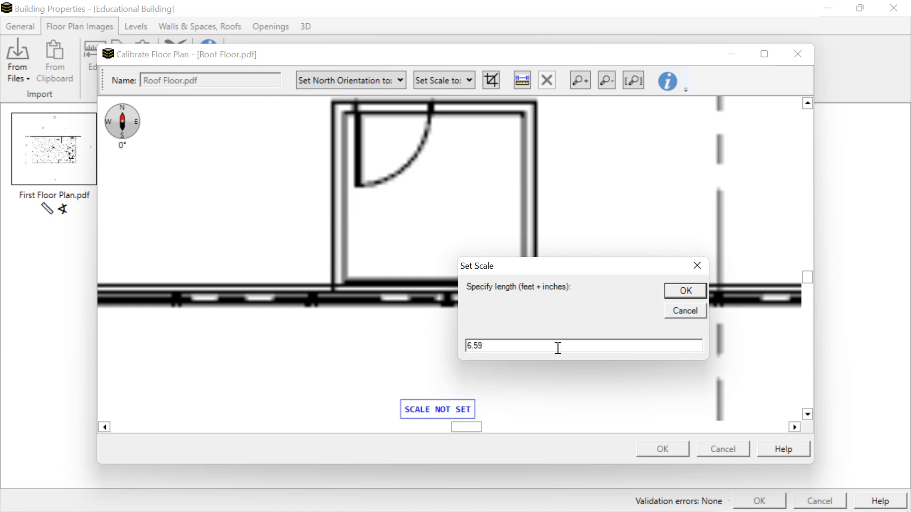
pyautogui.click(688, 291)
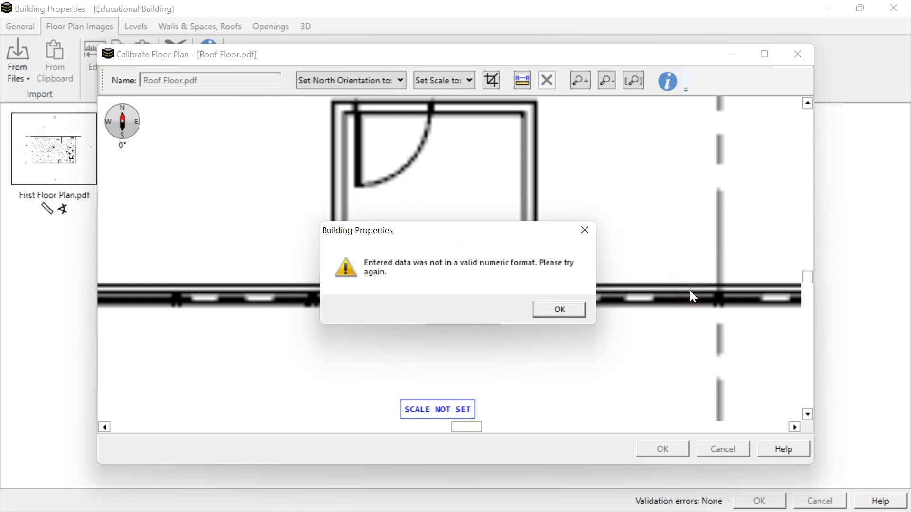
pyautogui.click(571, 311)
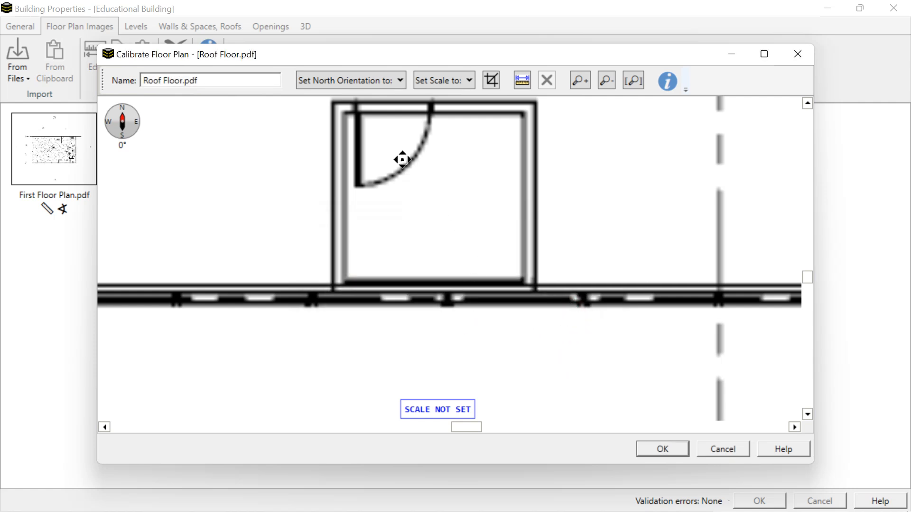
# Try the scale calibration again with a new line sketched across the small room's interior width.
pyautogui.click(444, 80)
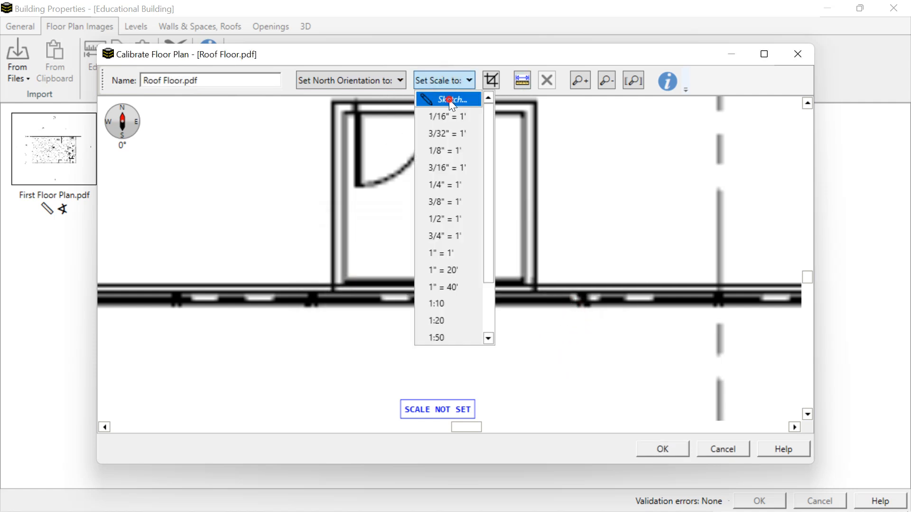
pyautogui.click(447, 98)
pyautogui.moveTo(345, 223)
pyautogui.mouseDown()
pyautogui.moveTo(532, 222)
pyautogui.moveTo(517, 216)
pyautogui.mouseUp()
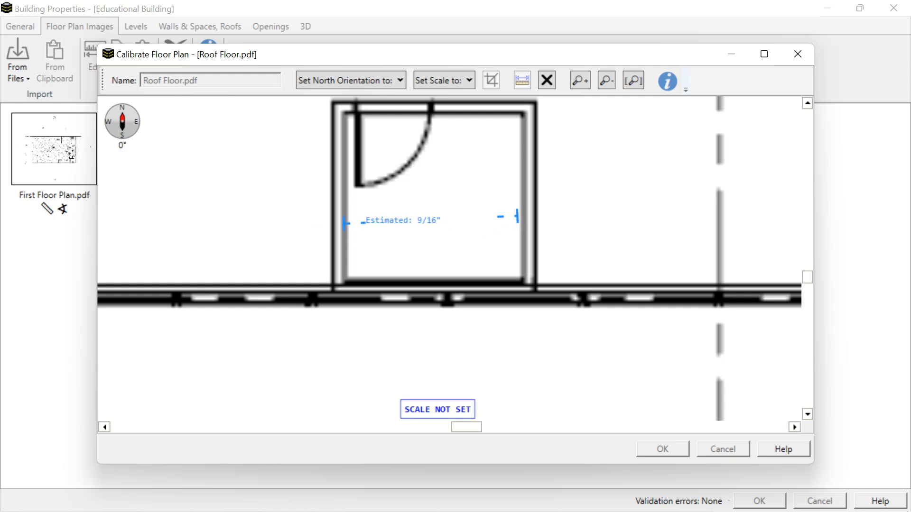
pyautogui.scroll(1, 526, 228)
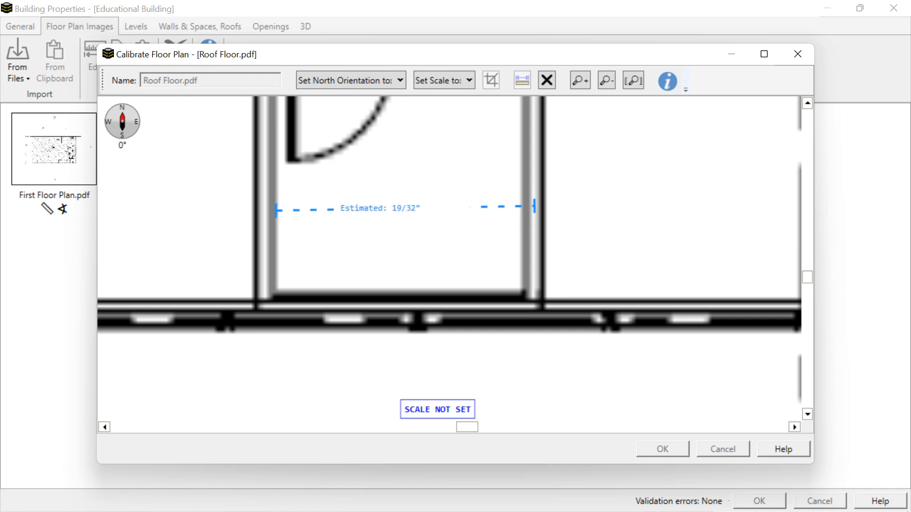
pyautogui.scroll(-2, 524, 219)
pyautogui.click(531, 214)
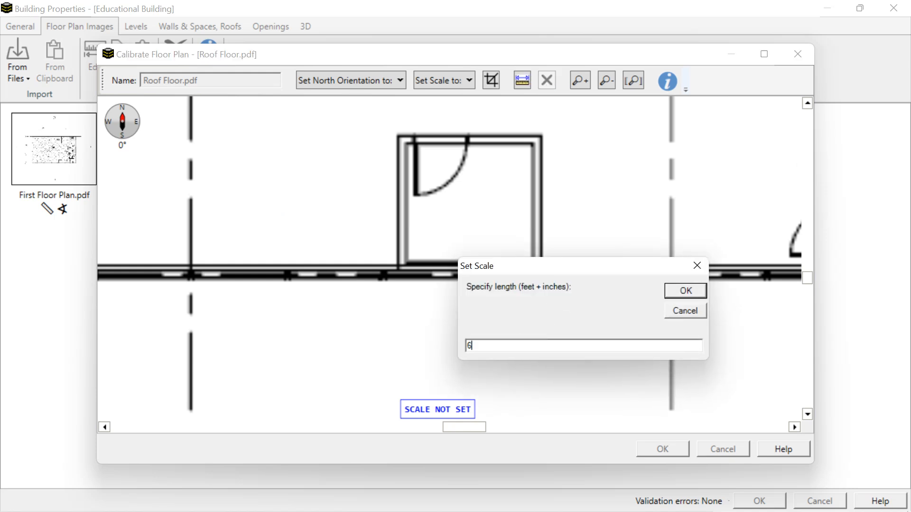
pyautogui.click(674, 287)
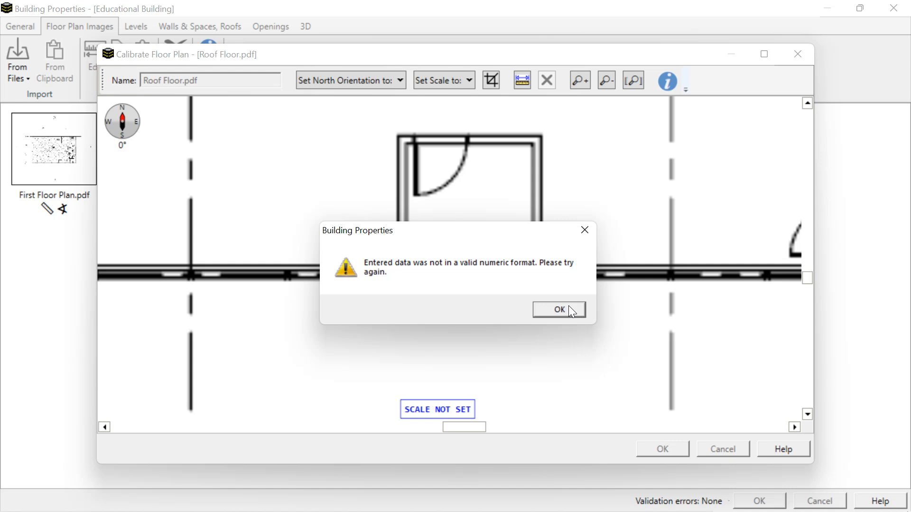
pyautogui.click(568, 309)
# Switch to Revit and measure the interior width of the stair room on the 3-RF plan with an aligned dimension.
pyautogui.moveTo(550, 502)
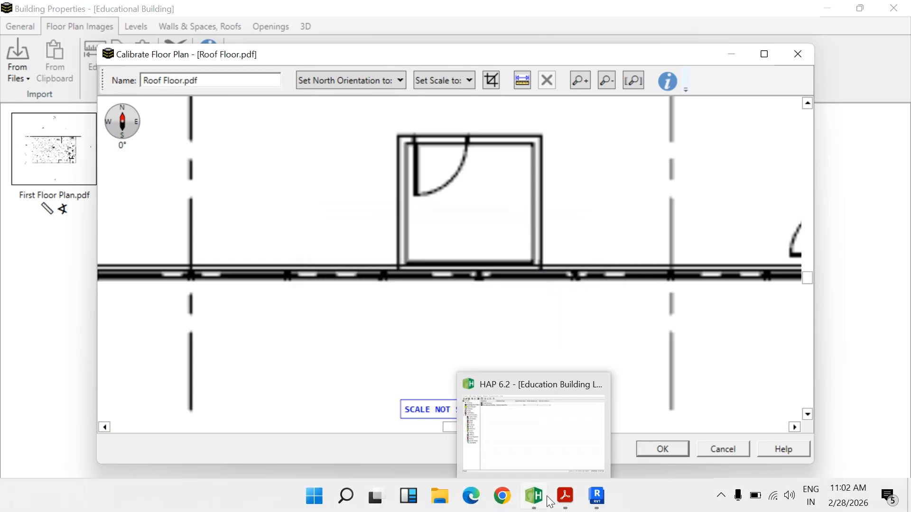
pyautogui.click(593, 497)
pyautogui.scroll(-2, 491, 246)
pyautogui.scroll(-2, 596, 285)
pyautogui.moveTo(595, 284); pyautogui.dragTo(443, 295)
pyautogui.scroll(3, 515, 259)
pyautogui.scroll(2, 520, 261)
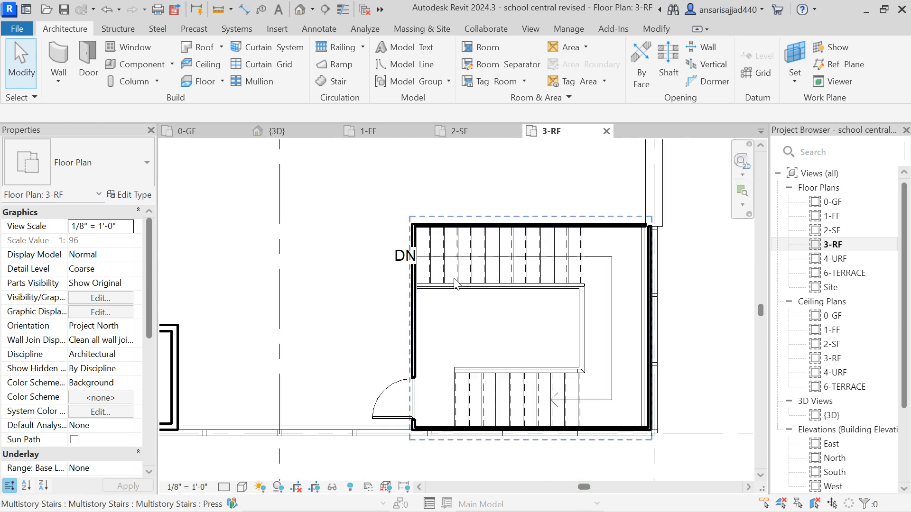
pyautogui.press('d')
pyautogui.press('i')
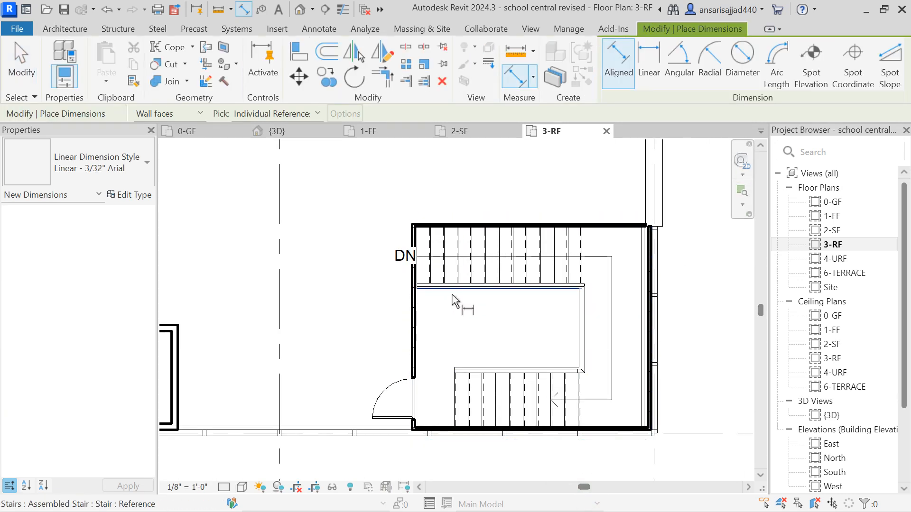
pyautogui.click(416, 317)
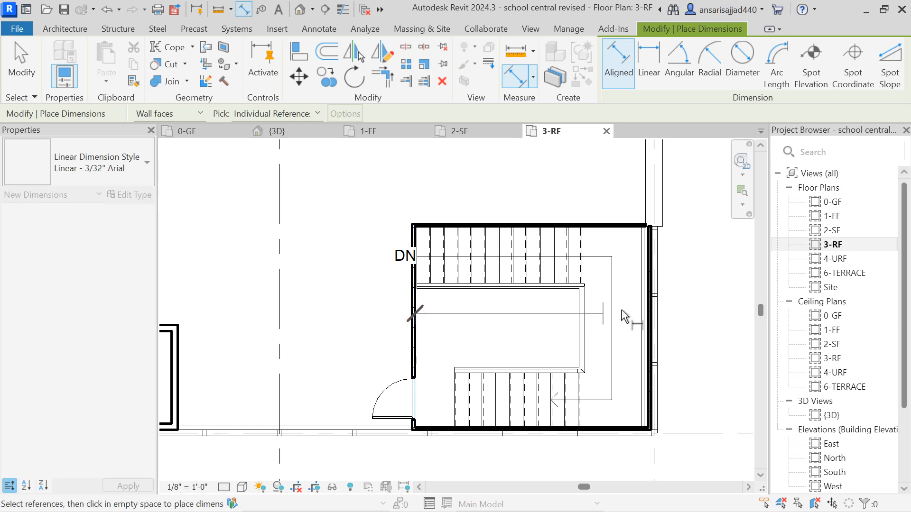
pyautogui.scroll(2, 644, 313)
pyautogui.click(650, 298)
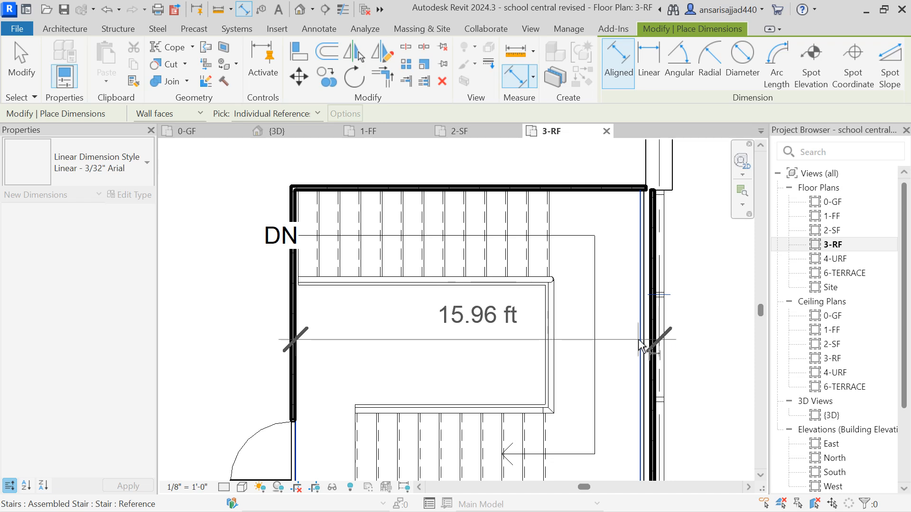
pyautogui.scroll(-1, 625, 309)
pyautogui.scroll(-1, 611, 322)
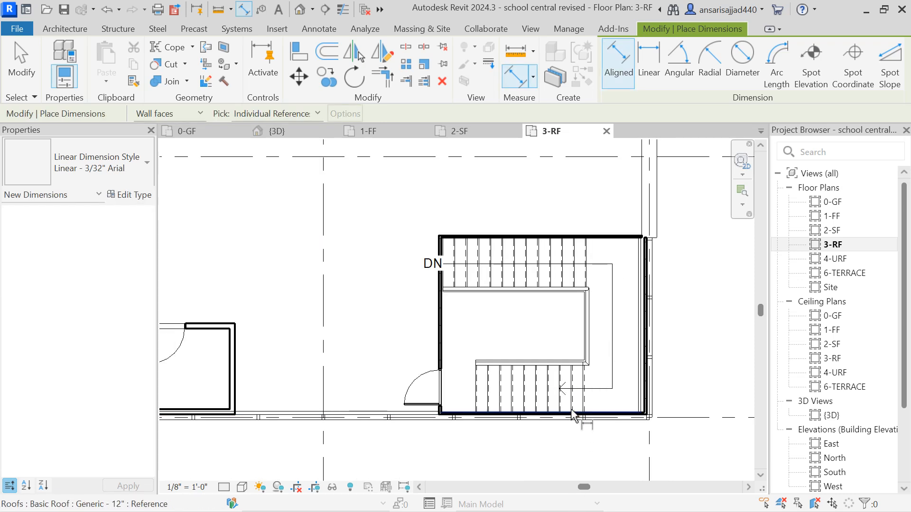
# Switch to HAP, scale the roof plan with a line sketched across the stair room's interior width set to 16', and accept the calibration.
pyautogui.click(532, 489)
pyautogui.scroll(-4, 488, 326)
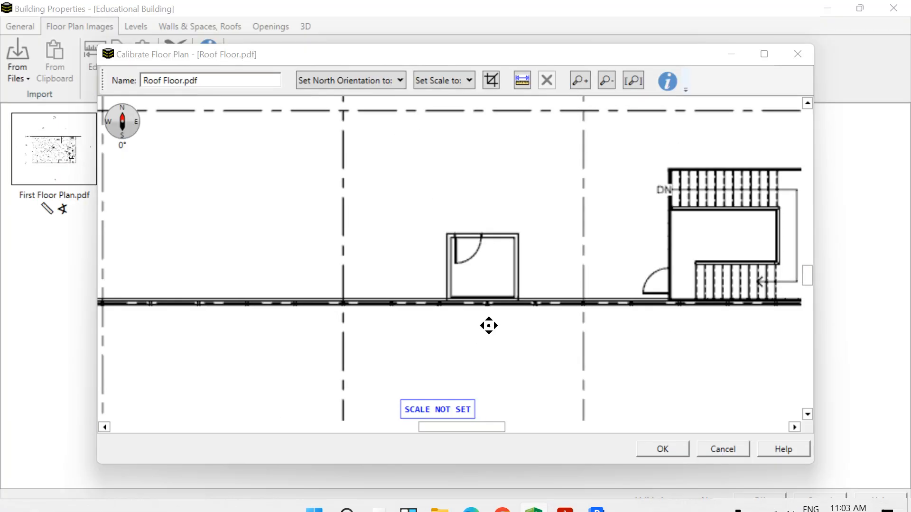
pyautogui.moveTo(586, 300); pyautogui.dragTo(459, 287)
pyautogui.click(464, 82)
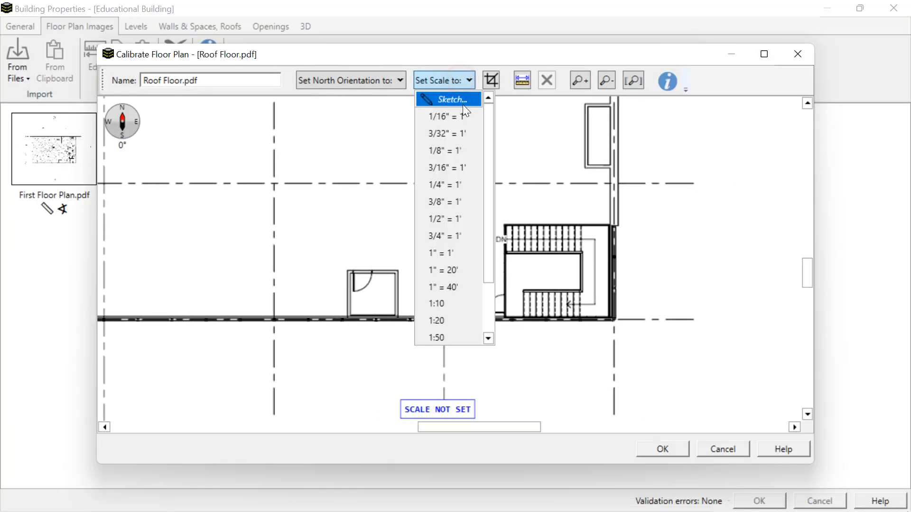
pyautogui.click(463, 100)
pyautogui.scroll(2, 559, 321)
pyautogui.scroll(3, 455, 228)
pyautogui.click(463, 220)
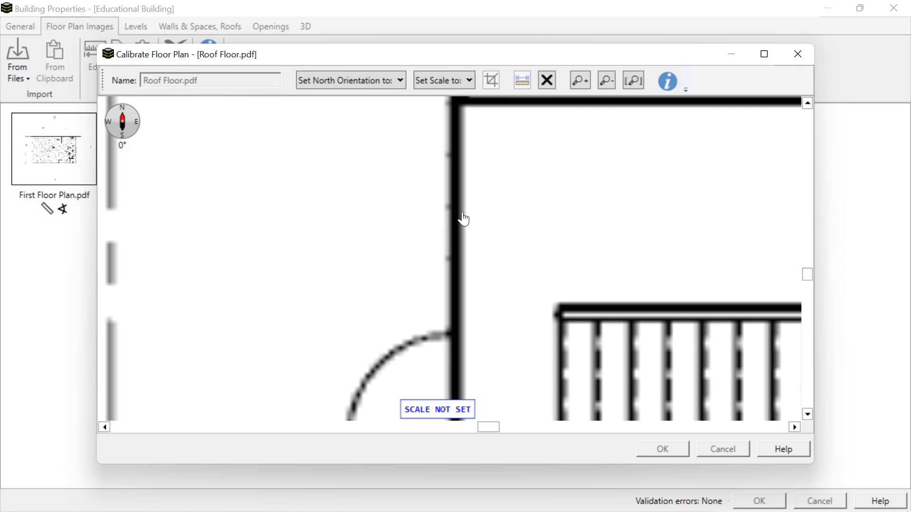
pyautogui.scroll(-3, 474, 229)
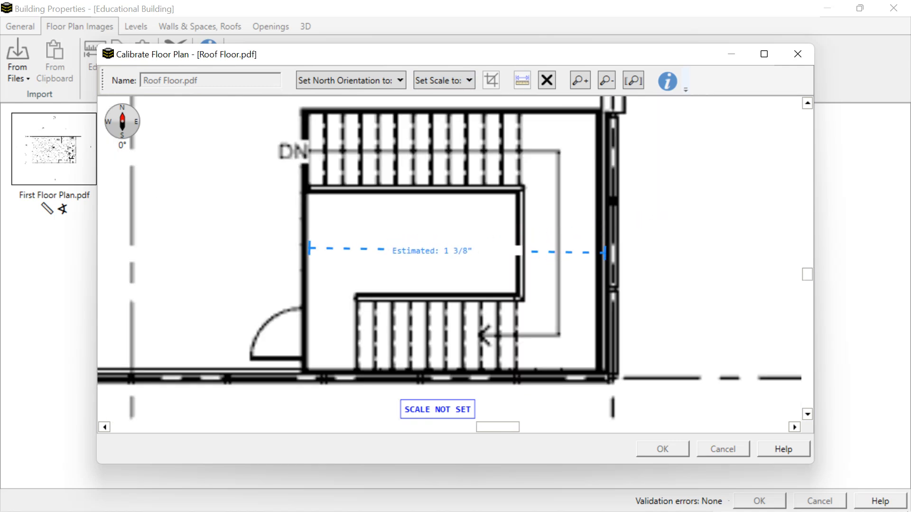
pyautogui.scroll(1, 603, 252)
pyautogui.scroll(-3, 609, 257)
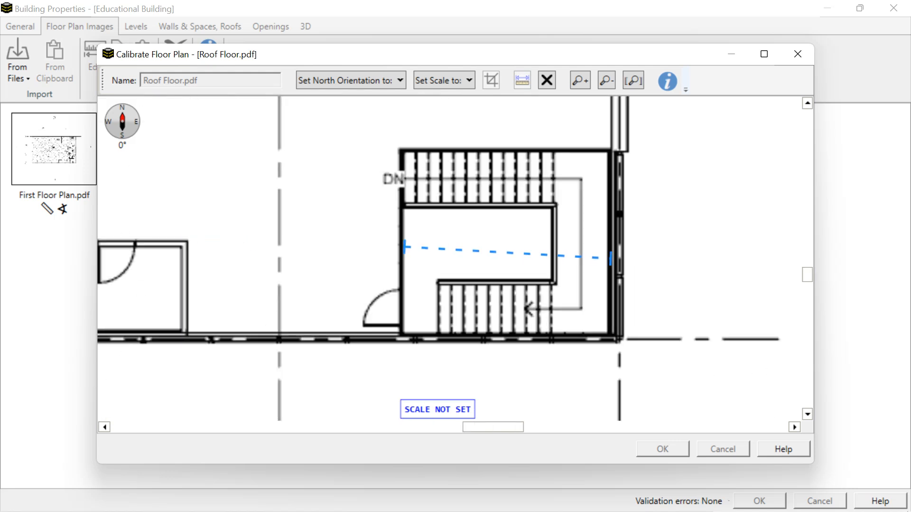
pyautogui.scroll(1, 610, 258)
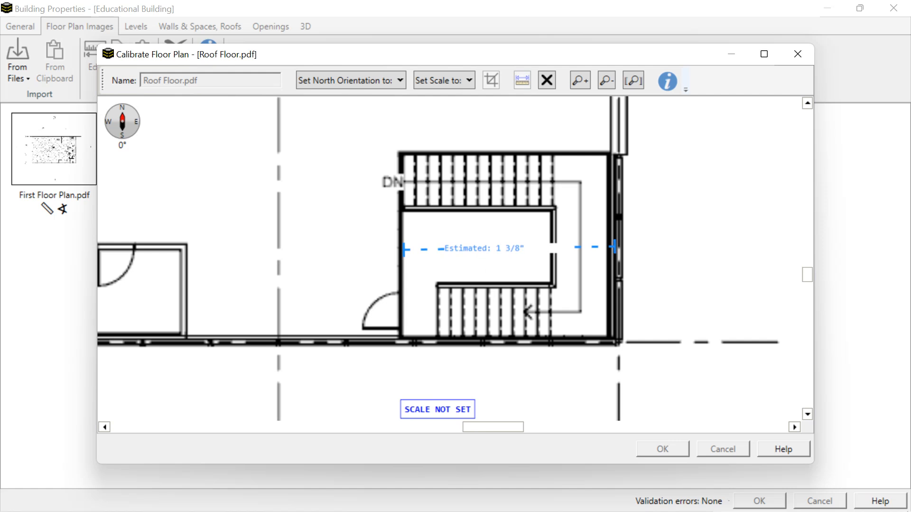
pyautogui.click(608, 251)
pyautogui.write('16')
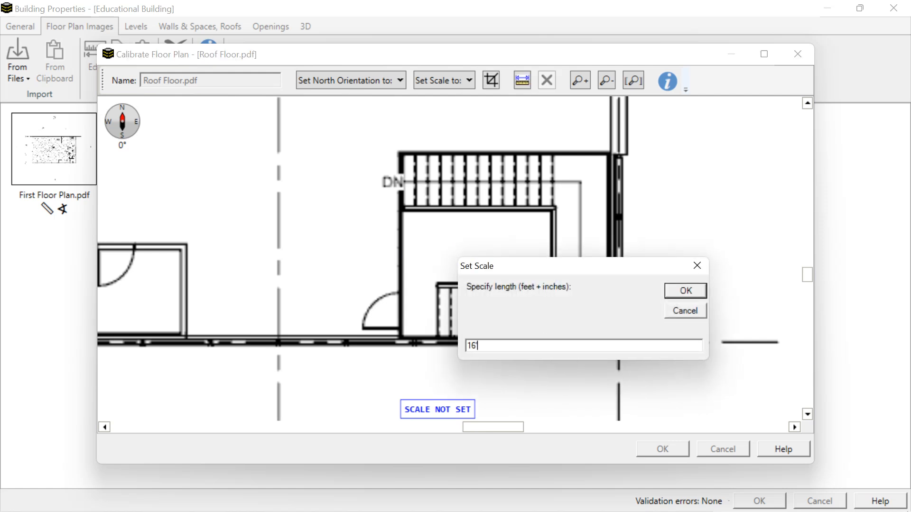
pyautogui.click(685, 290)
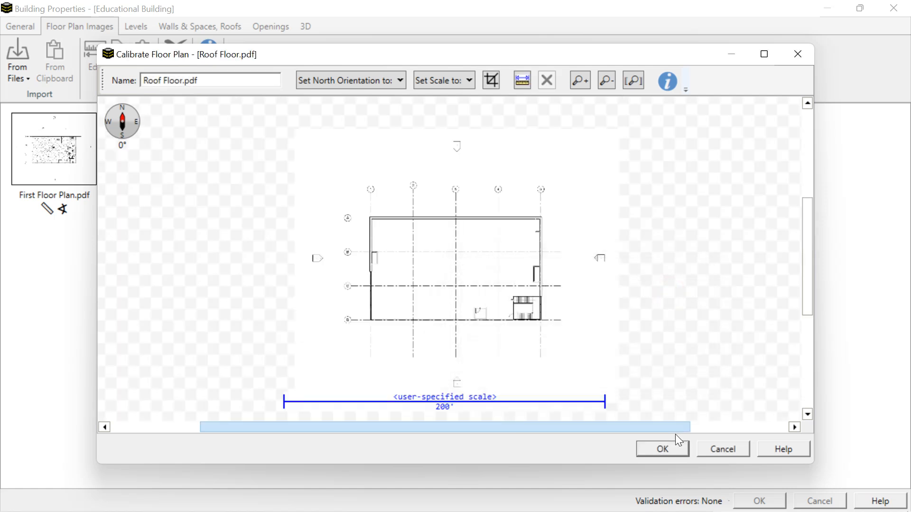
pyautogui.click(663, 450)
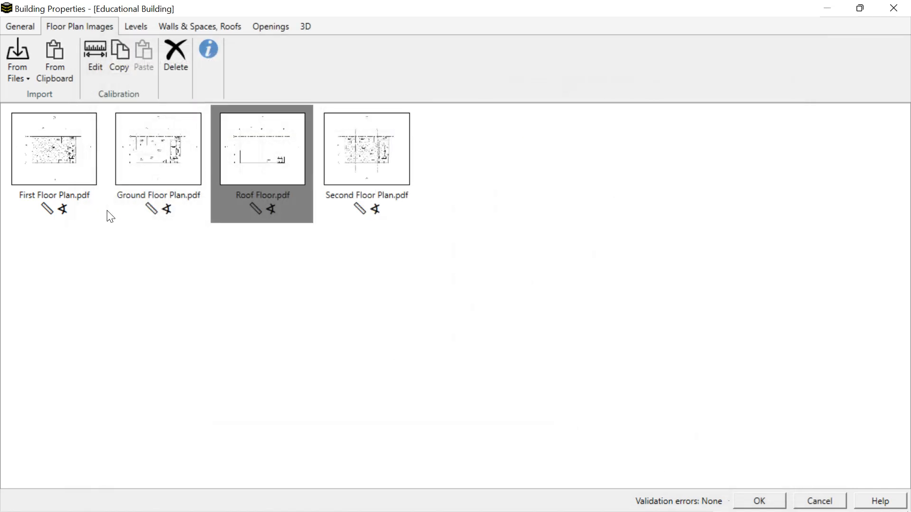